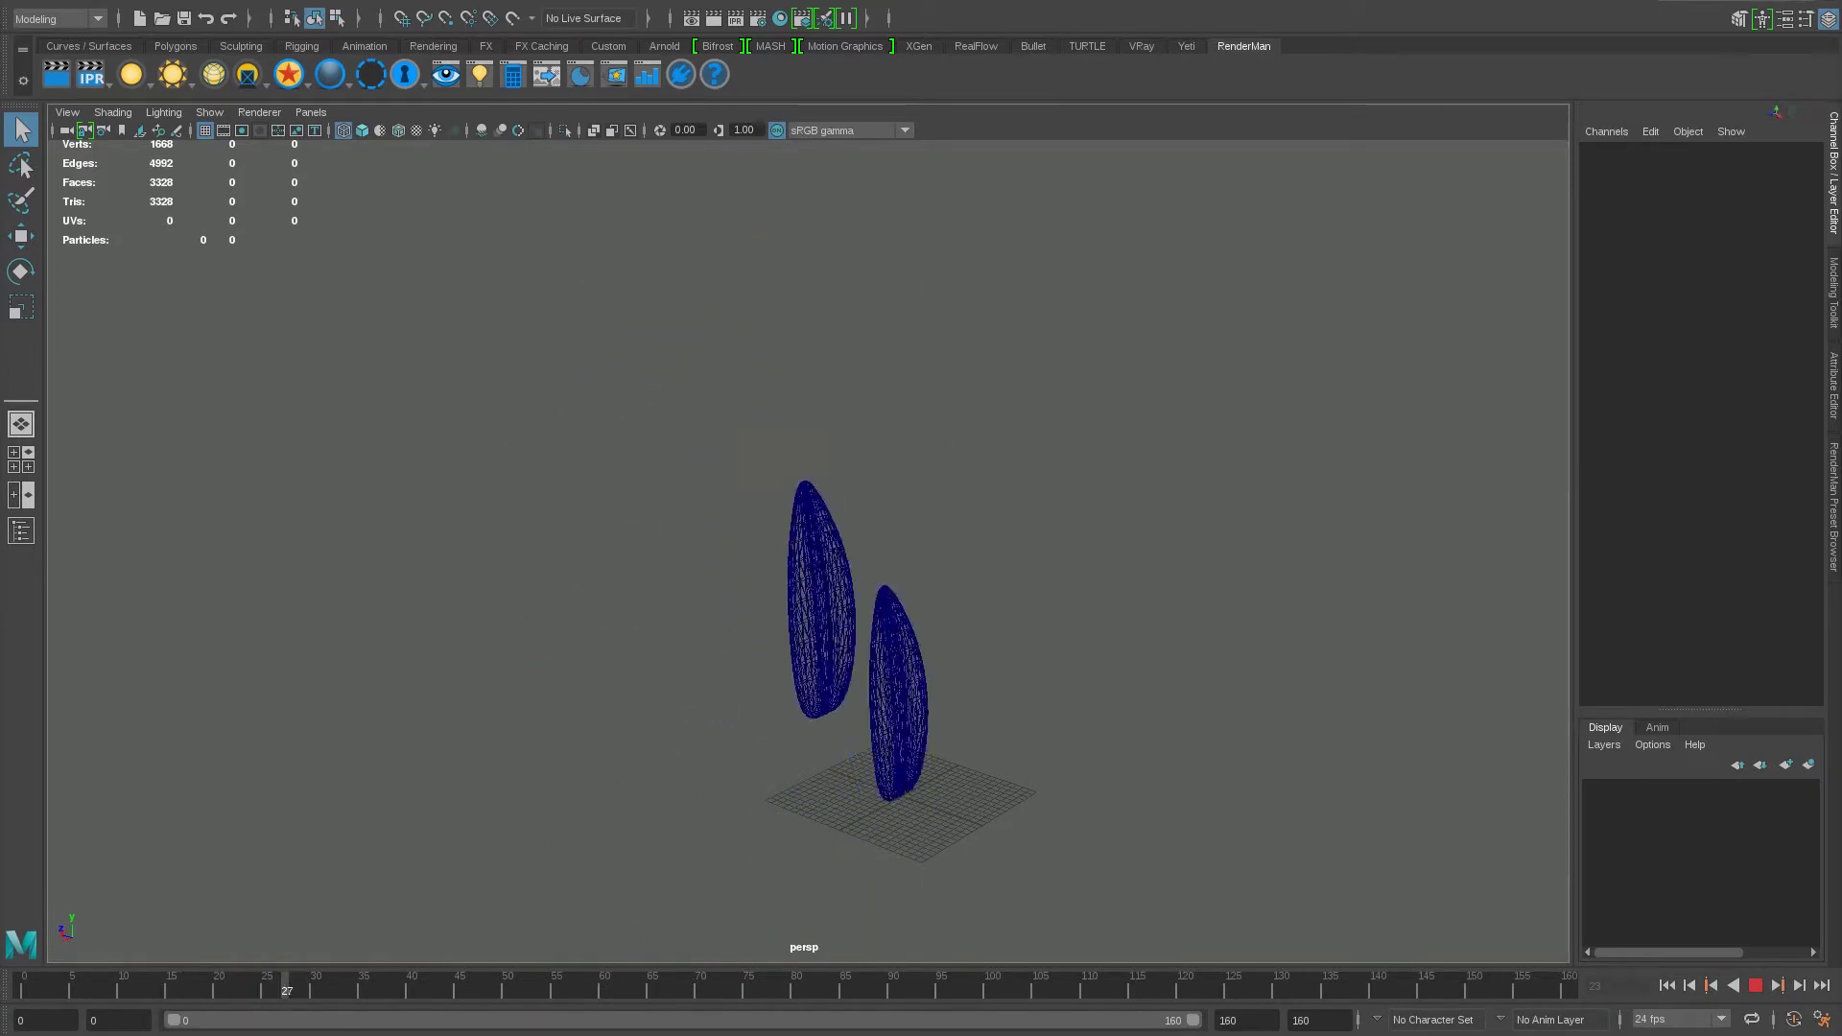
Select then deselect the Feather mesh, and switch the viewport to shaded display with 5
{"action": "left_click", "coordinate": [796, 431]}
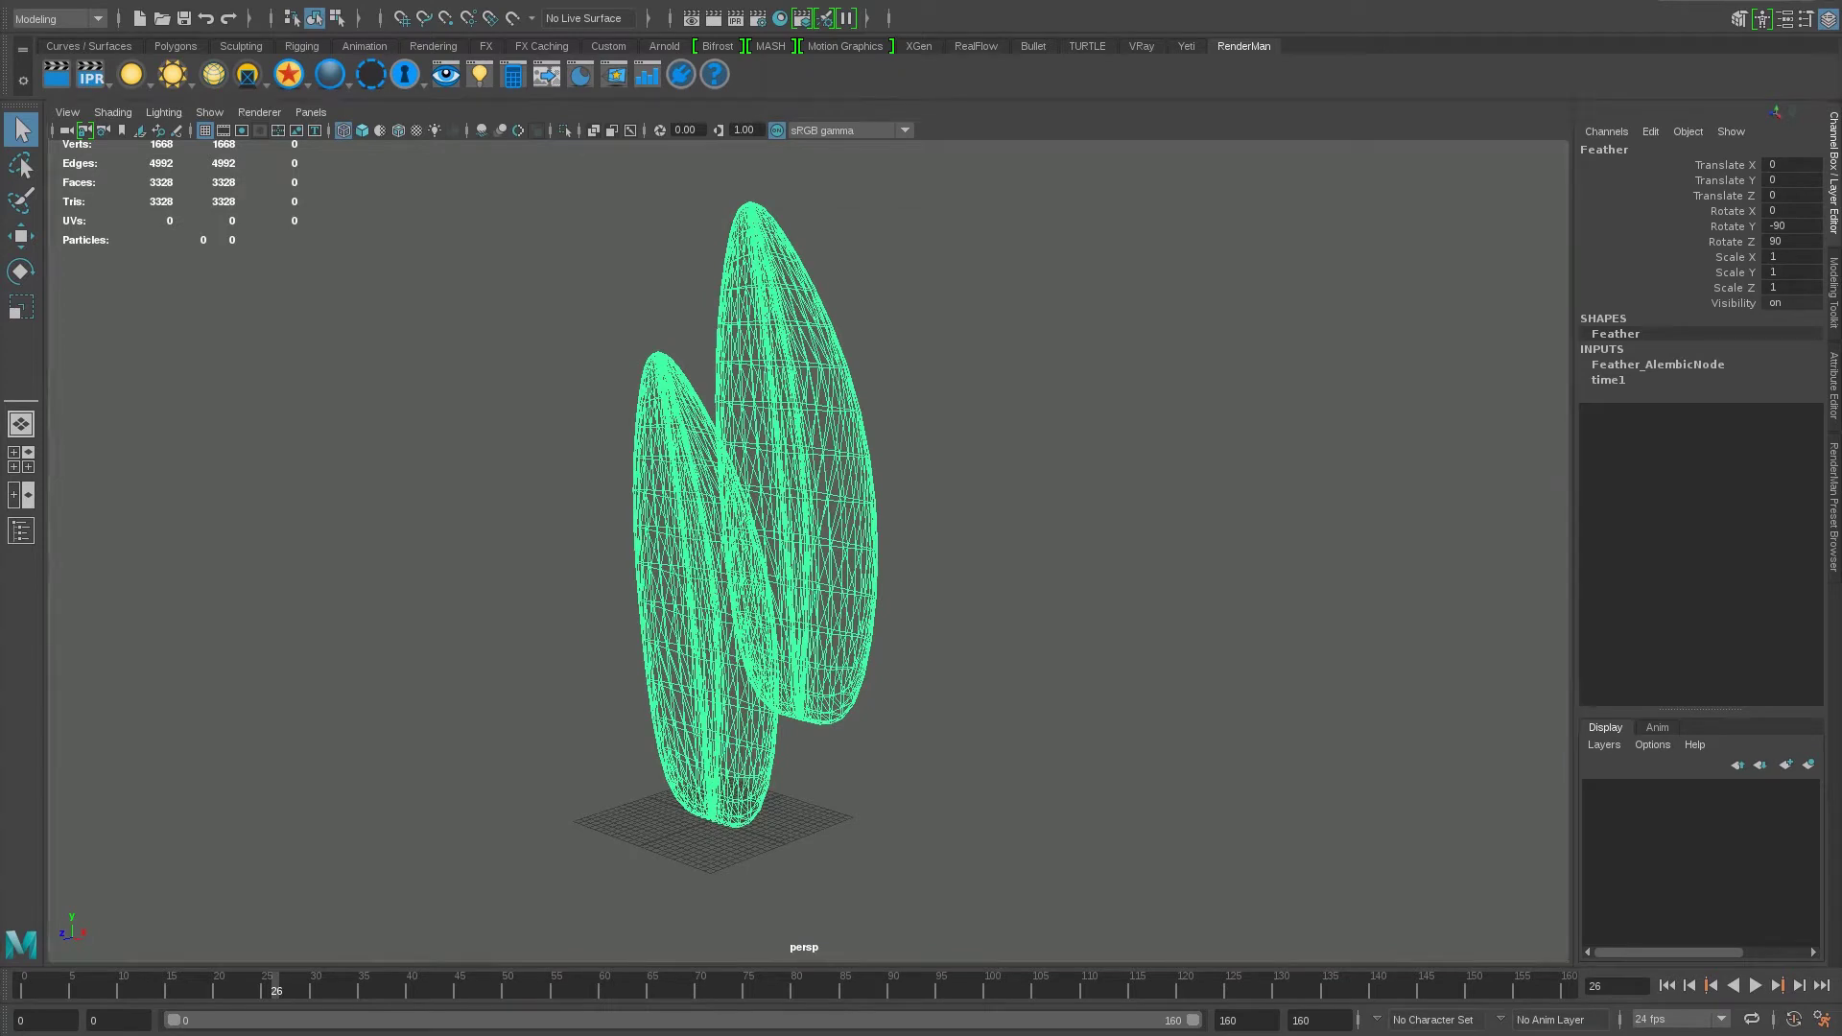
{"action": "left_click", "coordinate": [1152, 480]}
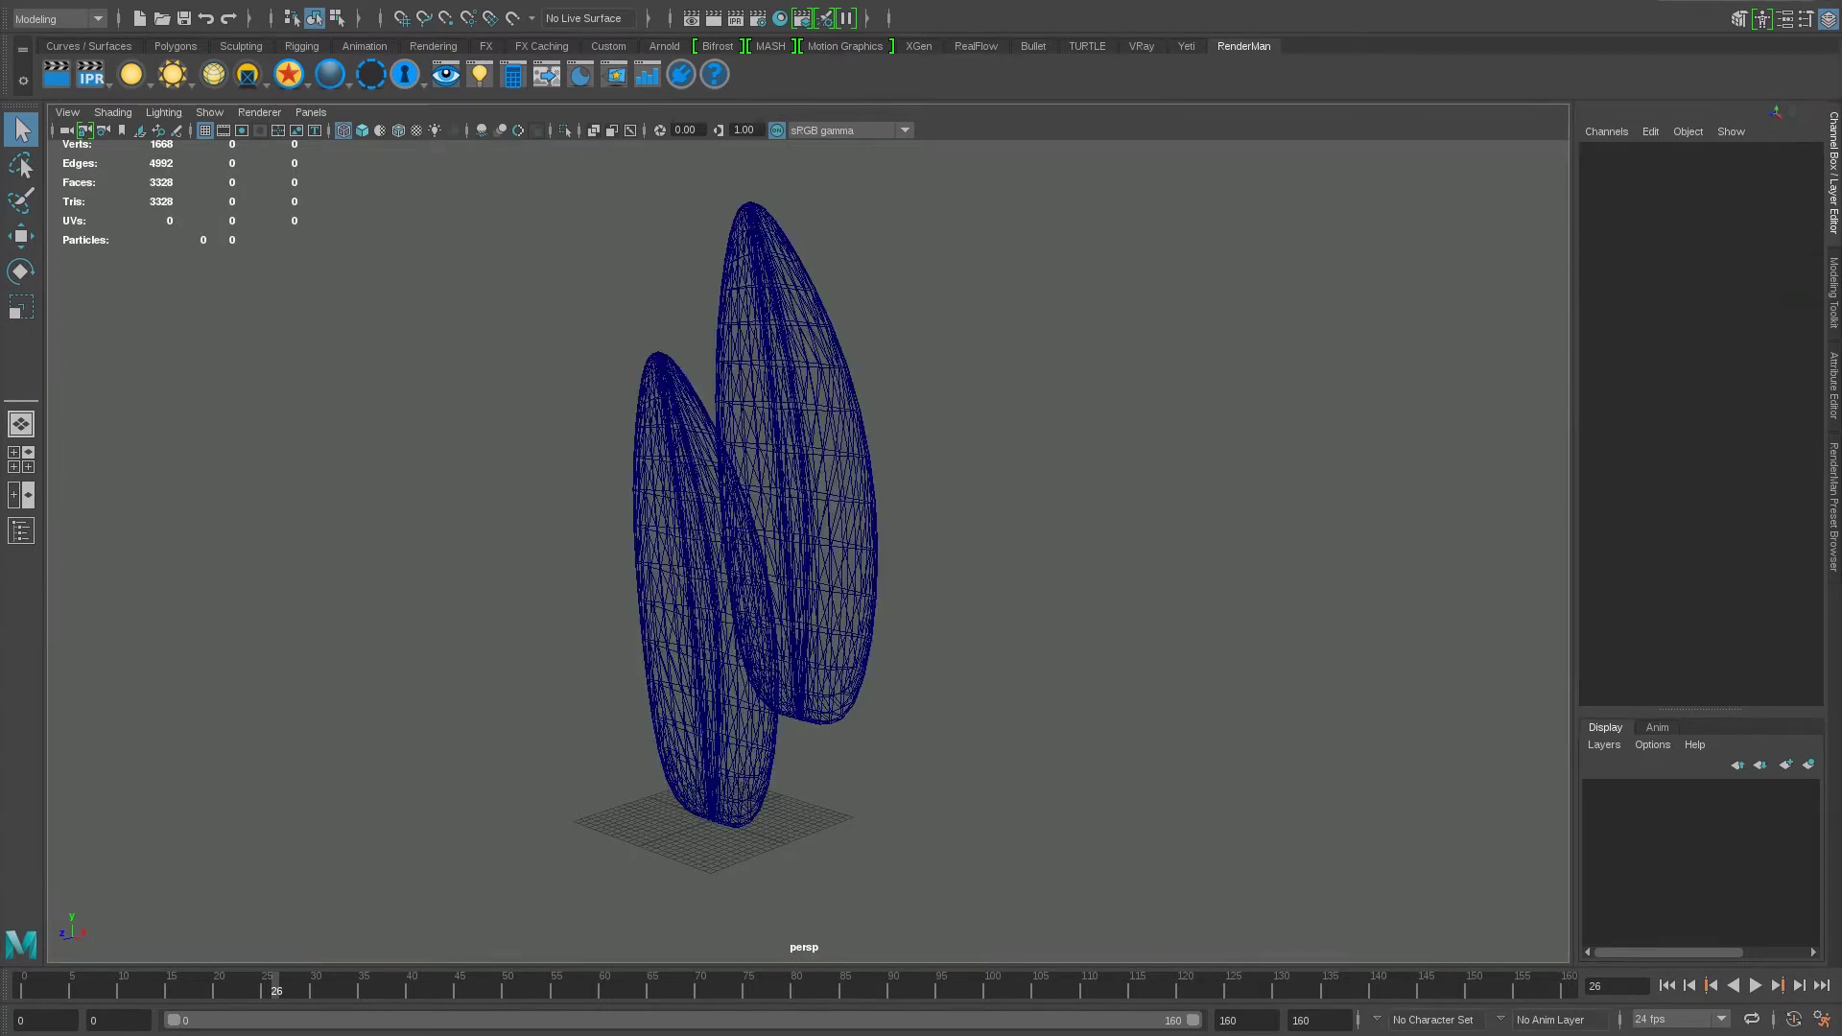
{"action": "key", "text": "5"}
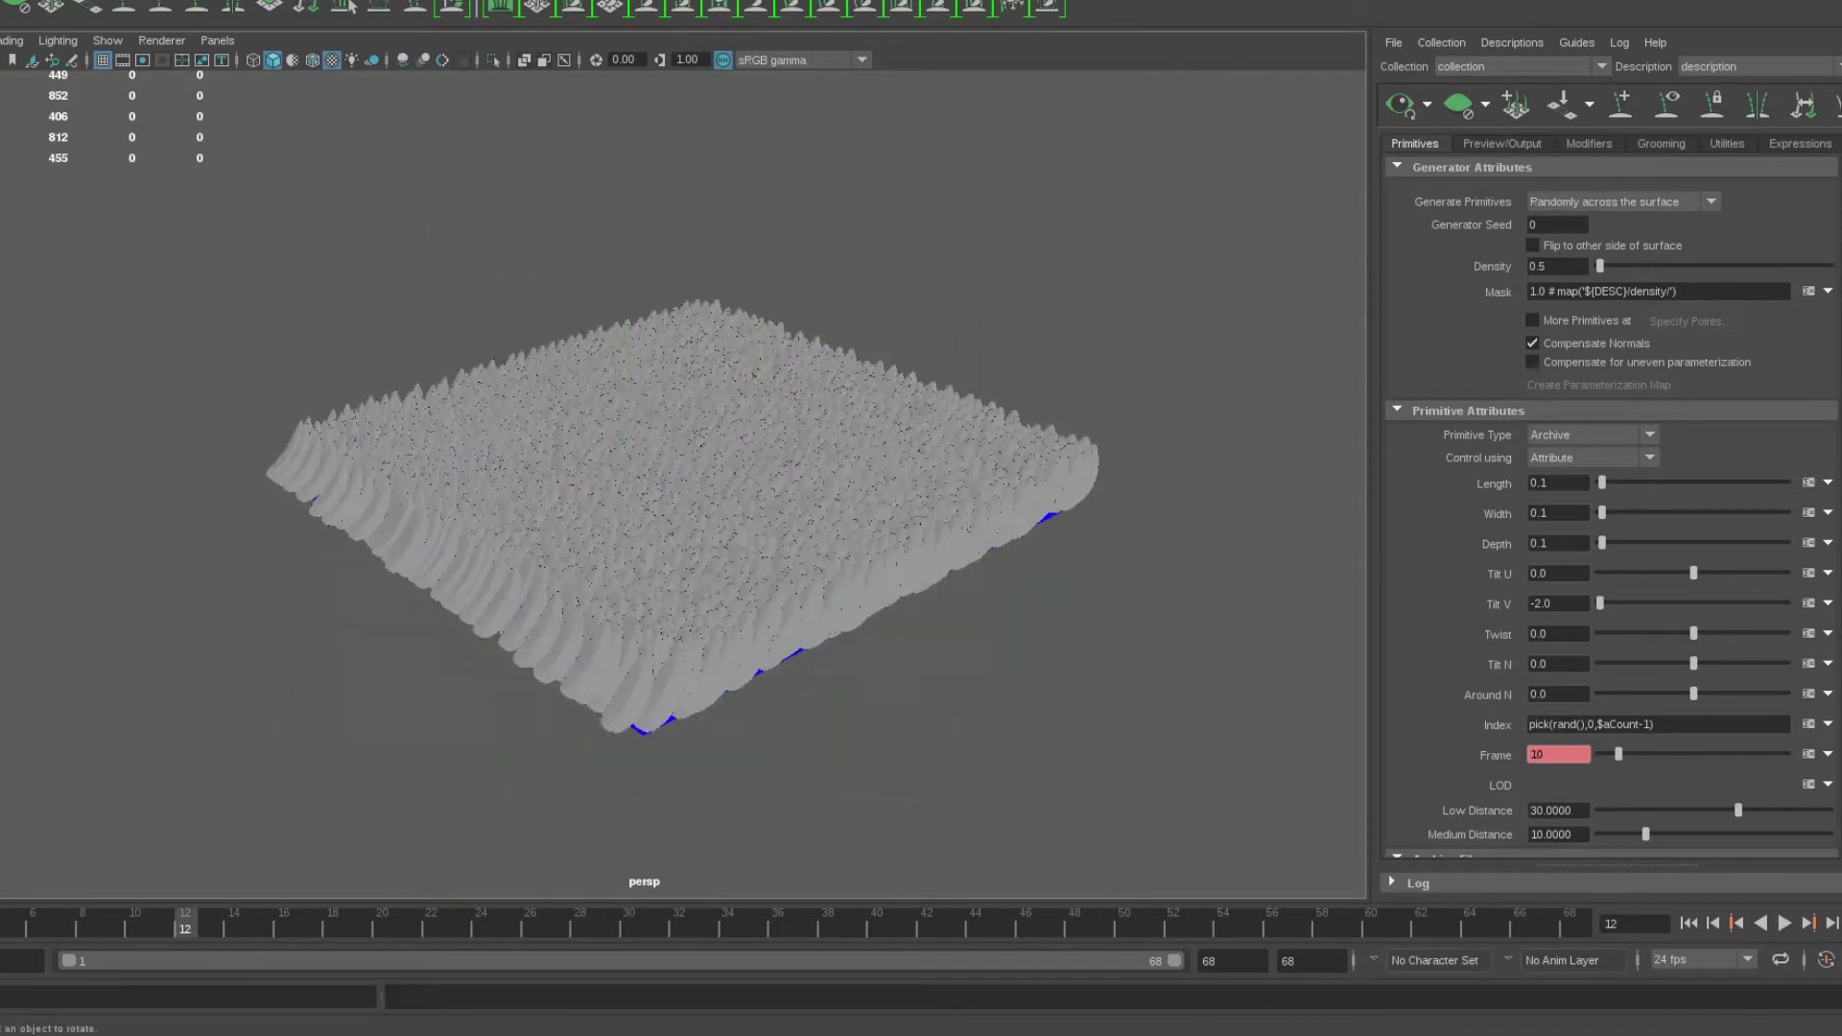
Try placing the feathers in uniform rows and columns with spacing 10
{"action": "key", "text": "Down"}
{"action": "key", "text": "Return"}
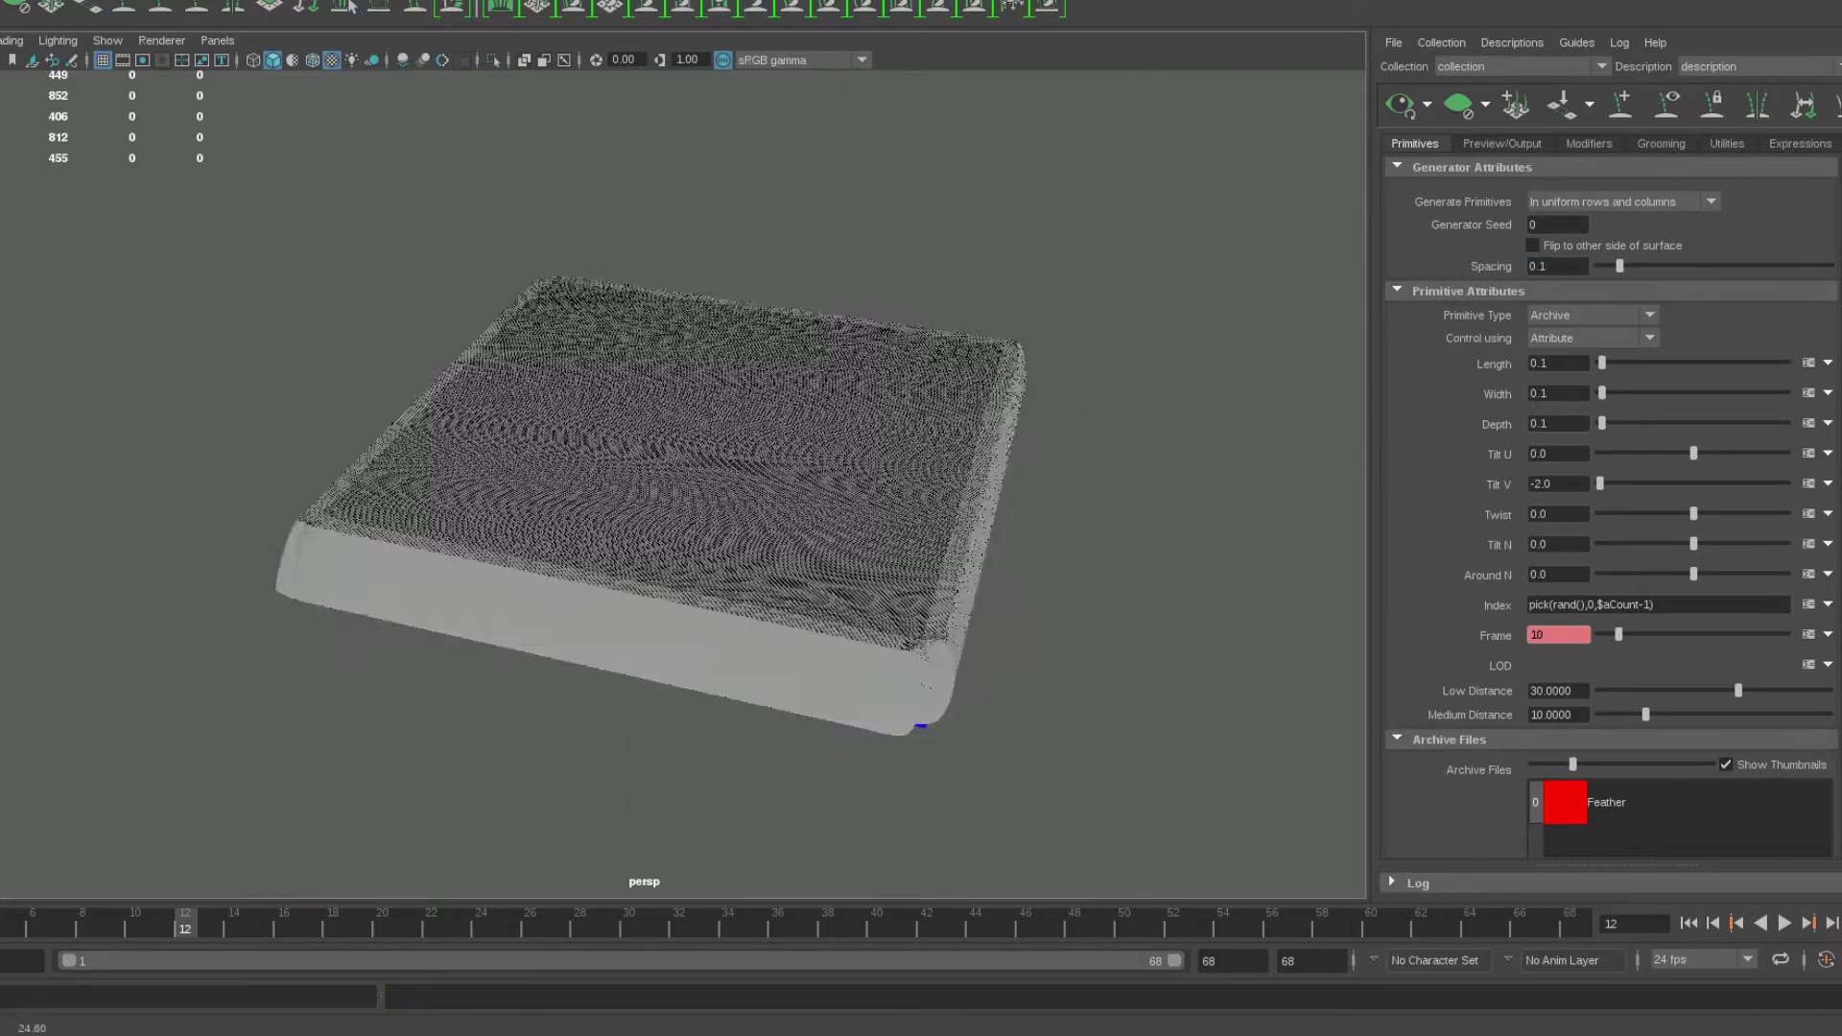
{"action": "type", "text": "10"}
{"action": "key", "text": "Return"}
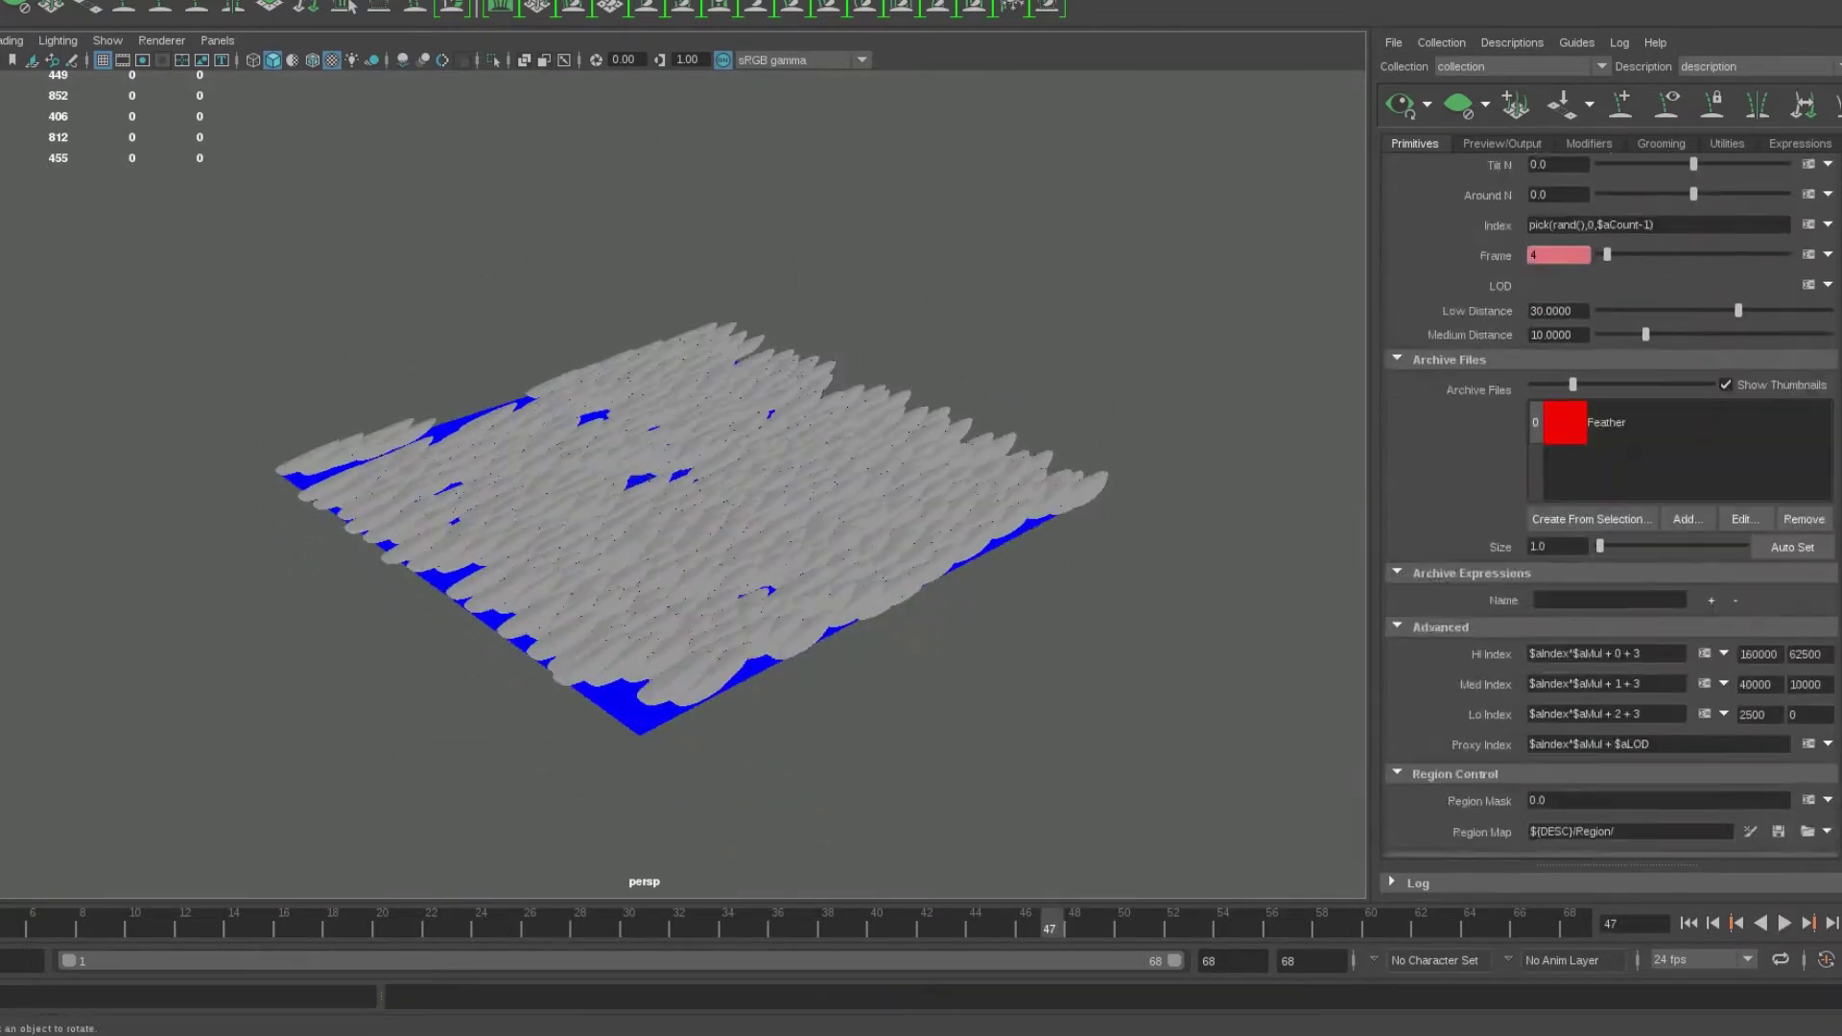
{"action": "scroll", "coordinate": [1610, 499], "scroll_direction": "down", "scroll_amount": 5}
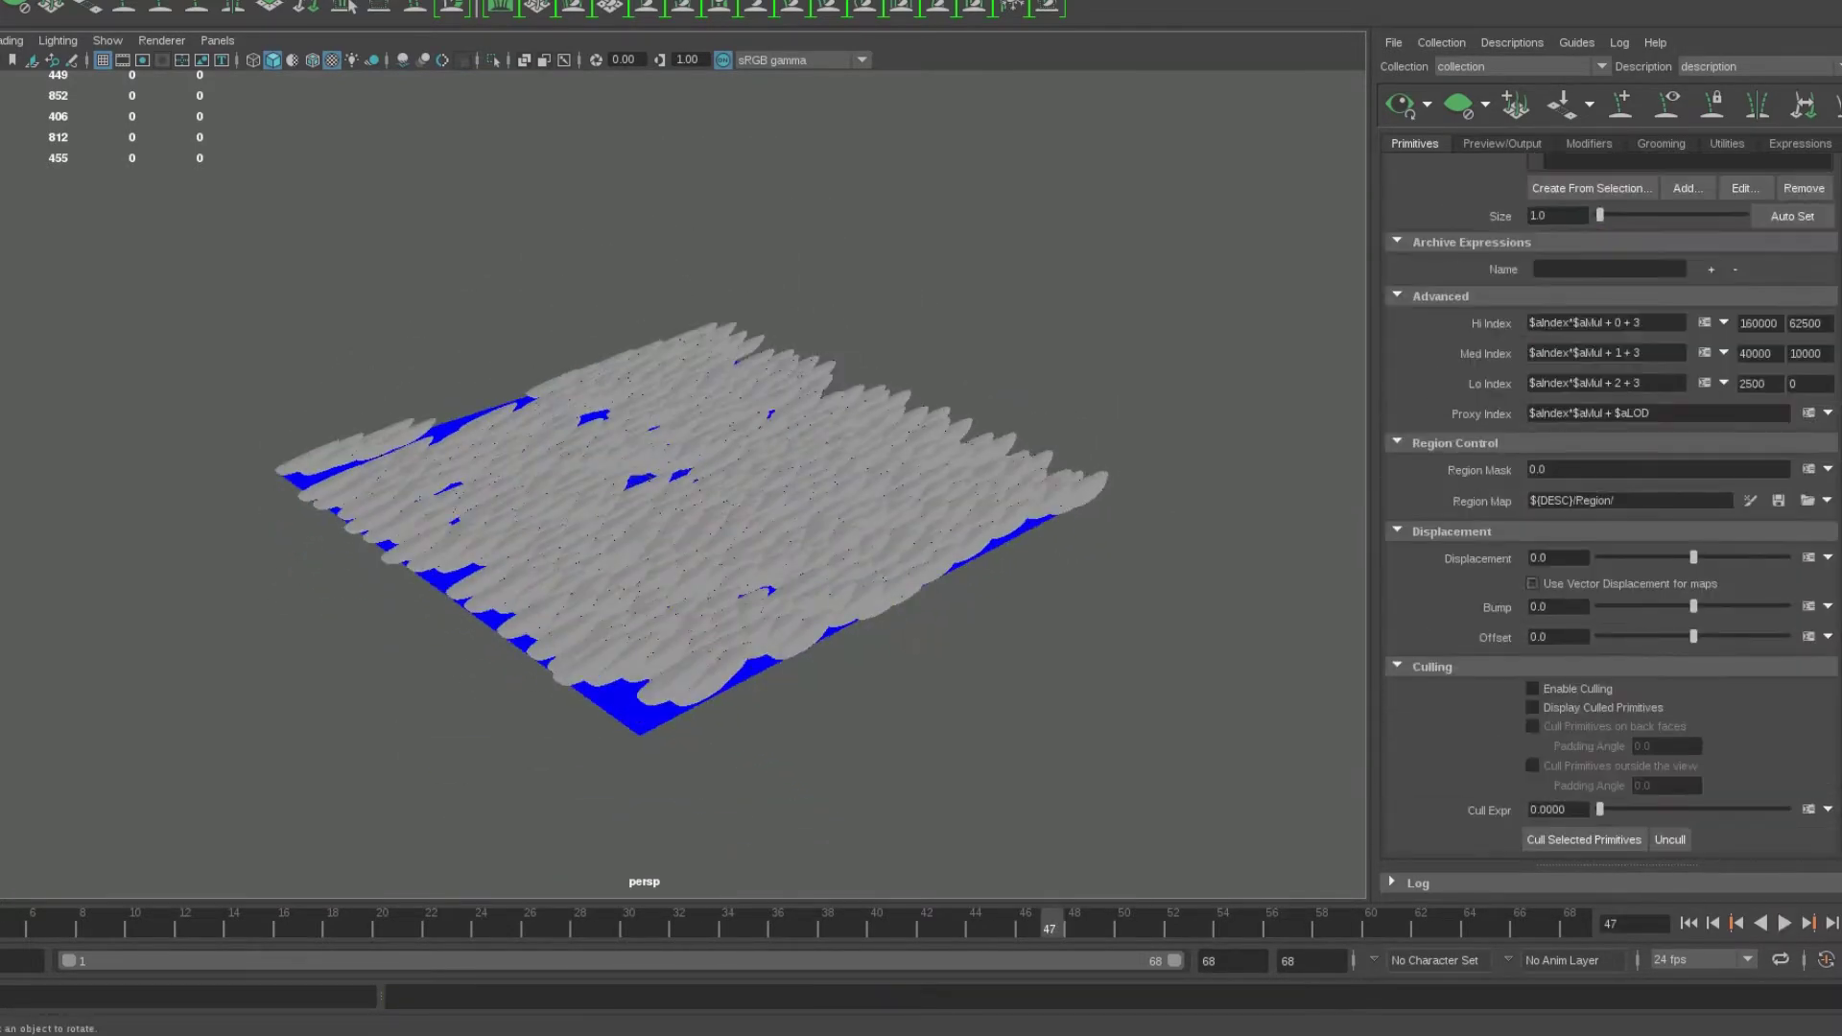
{"action": "scroll", "coordinate": [1610, 499], "scroll_direction": "up", "scroll_amount": 10}
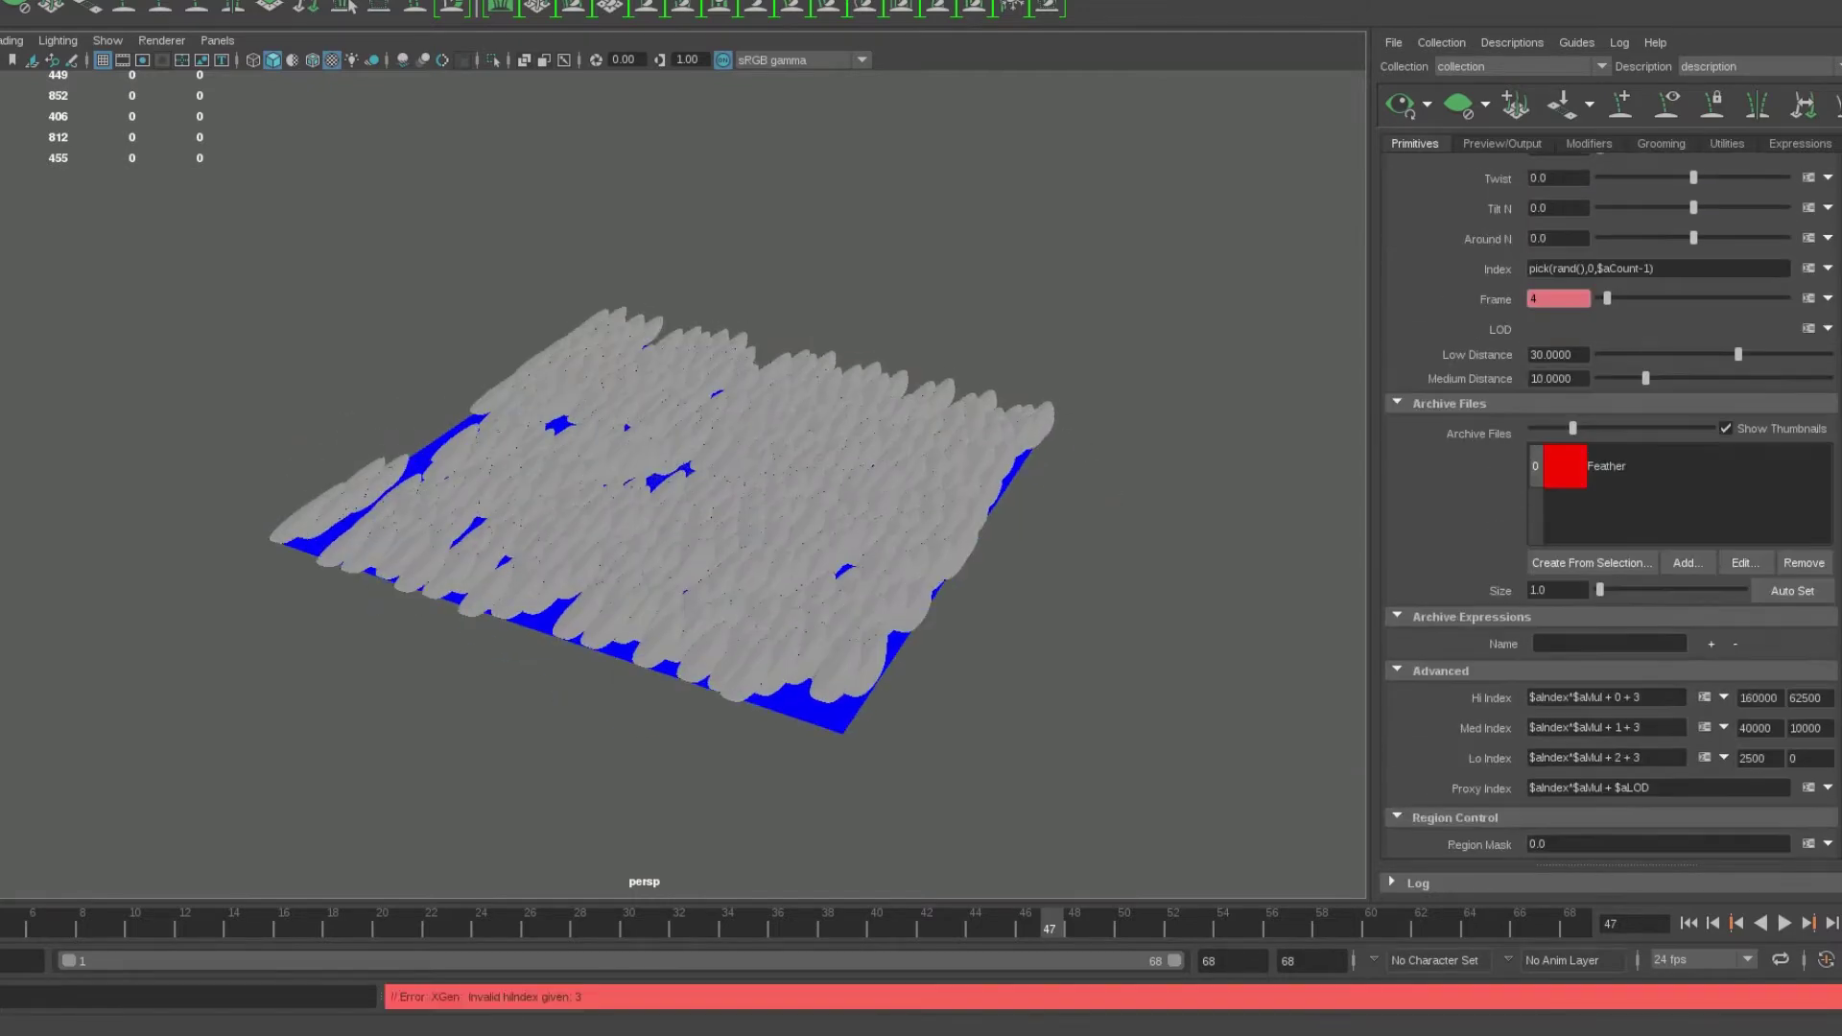
Reset the feather twist to 0 and play the feather animation
{"action": "key", "text": "Tab"}
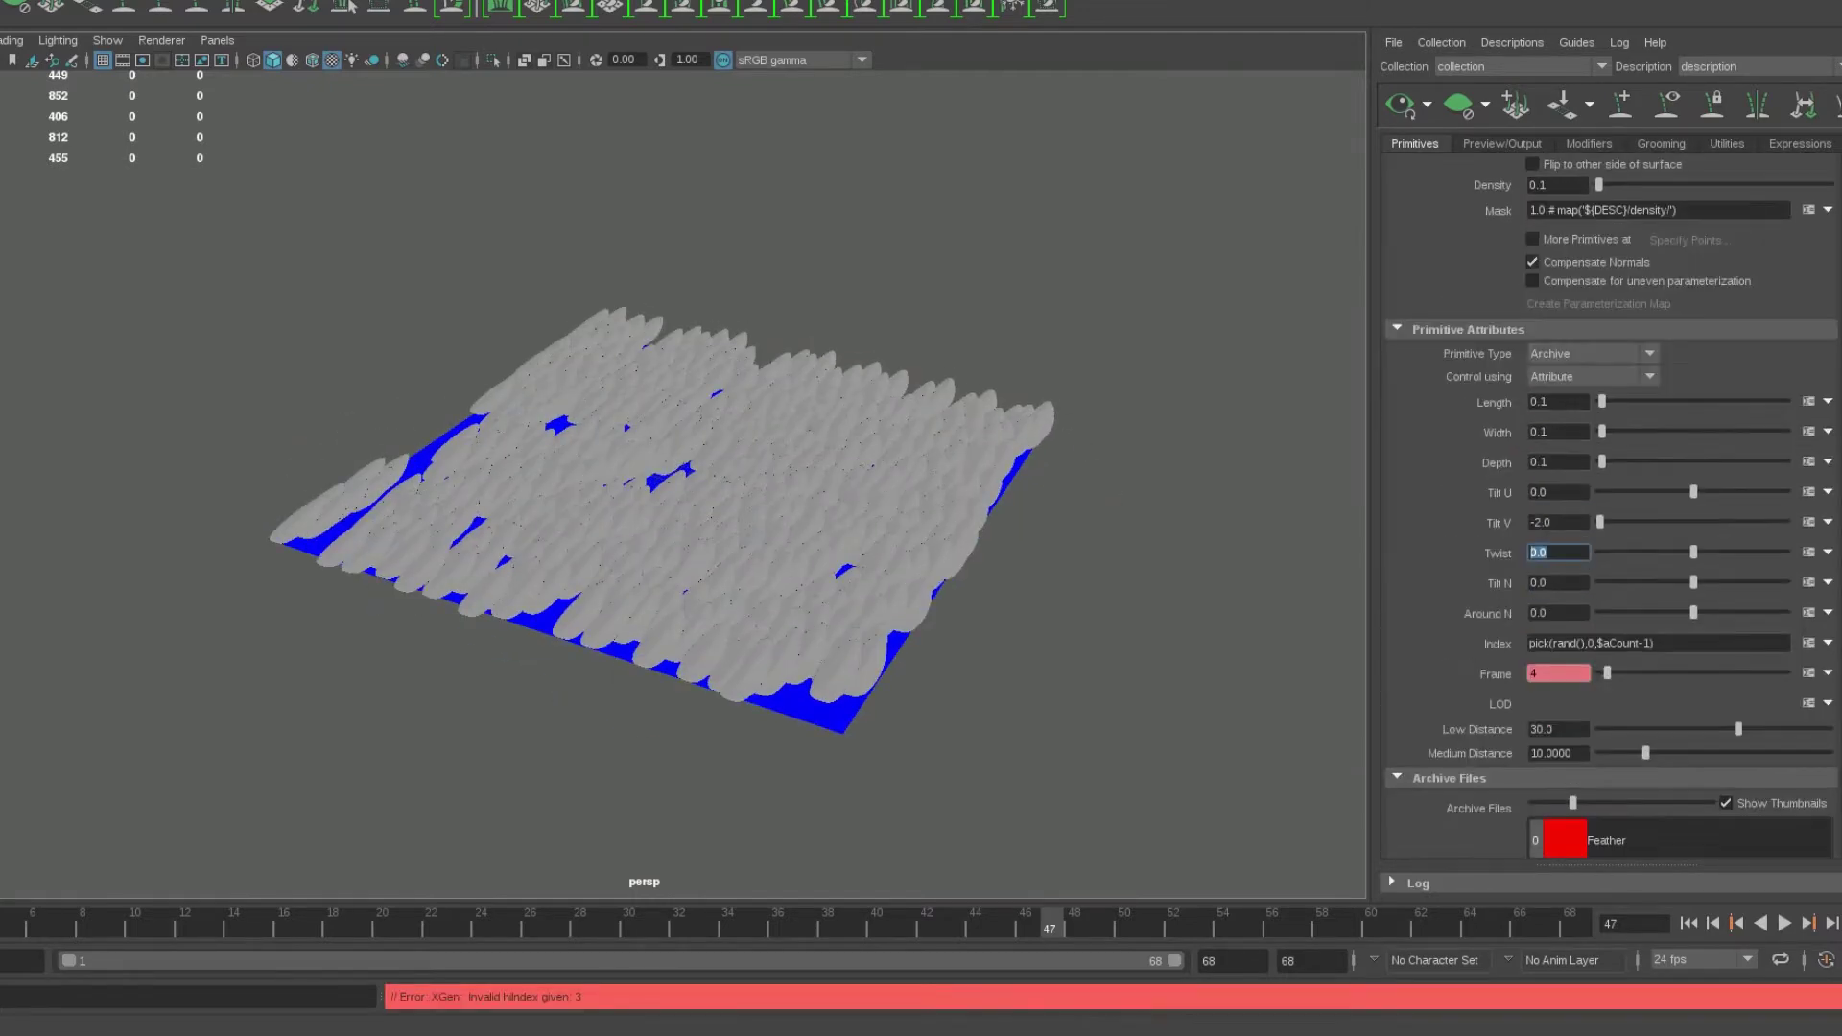
{"action": "type", "text": "0"}
{"action": "key", "text": "Return"}
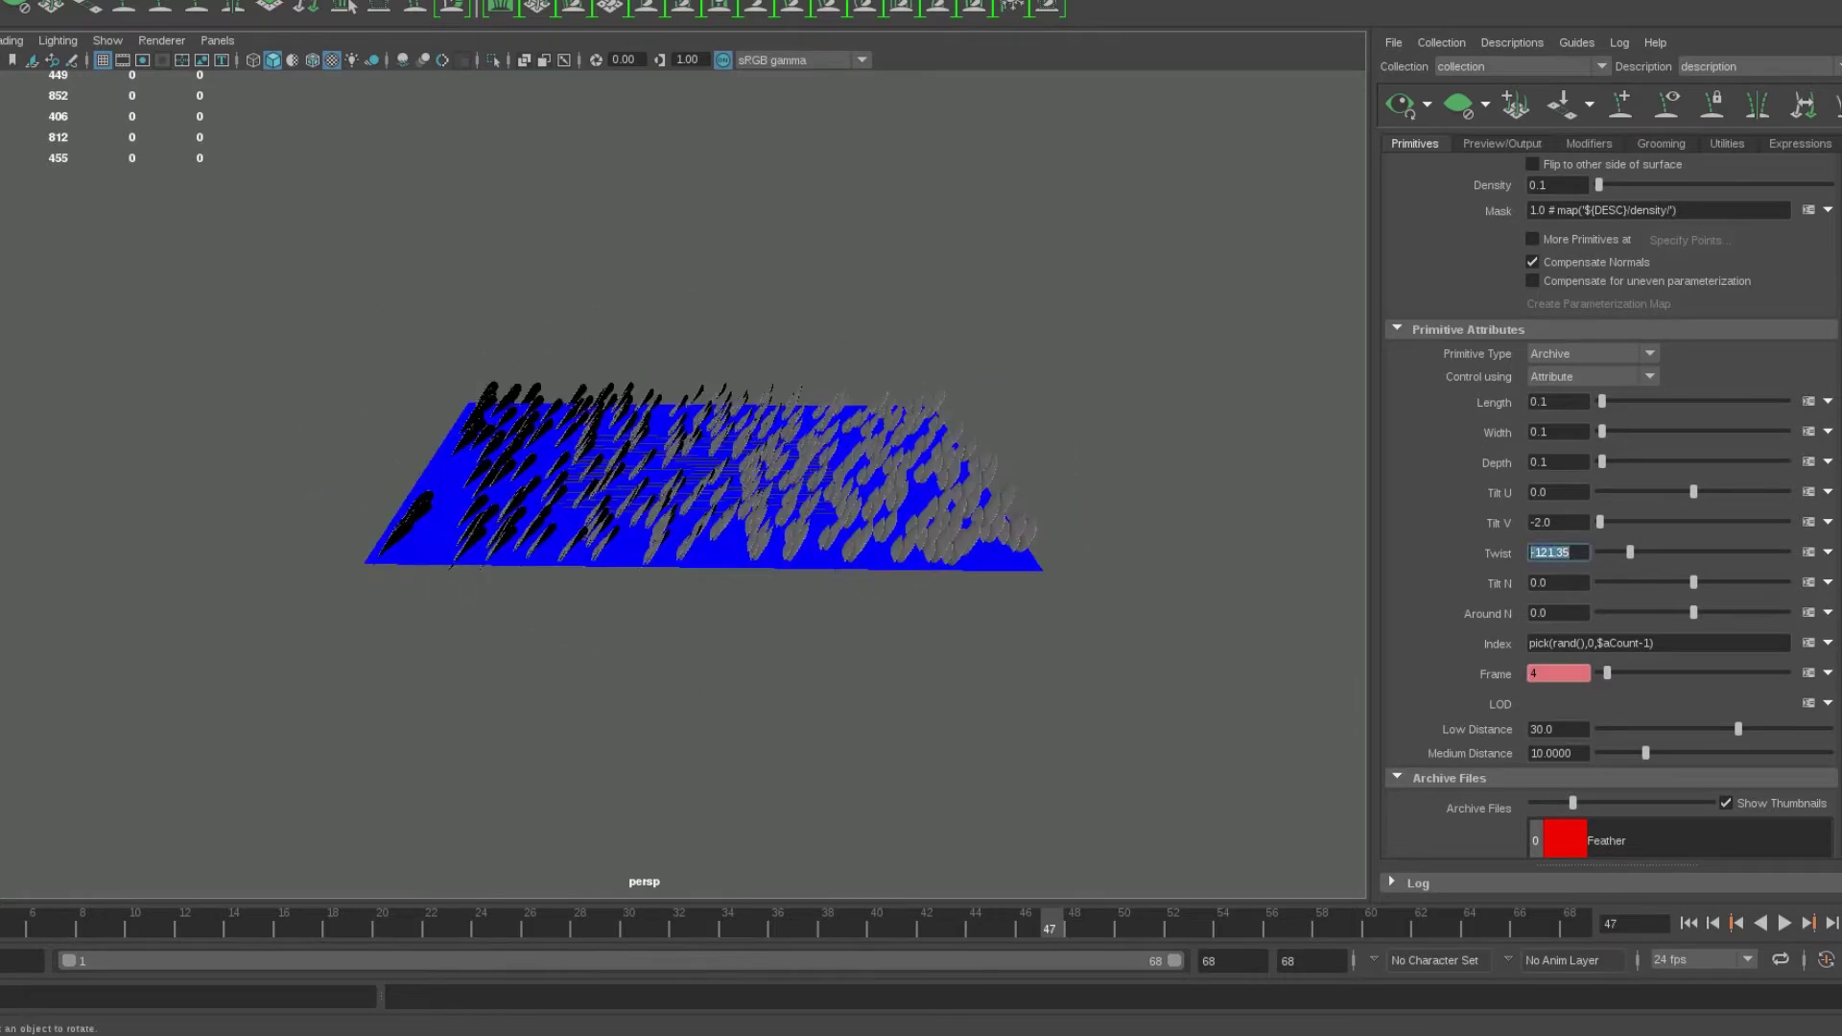
{"action": "key", "text": "alt+v"}
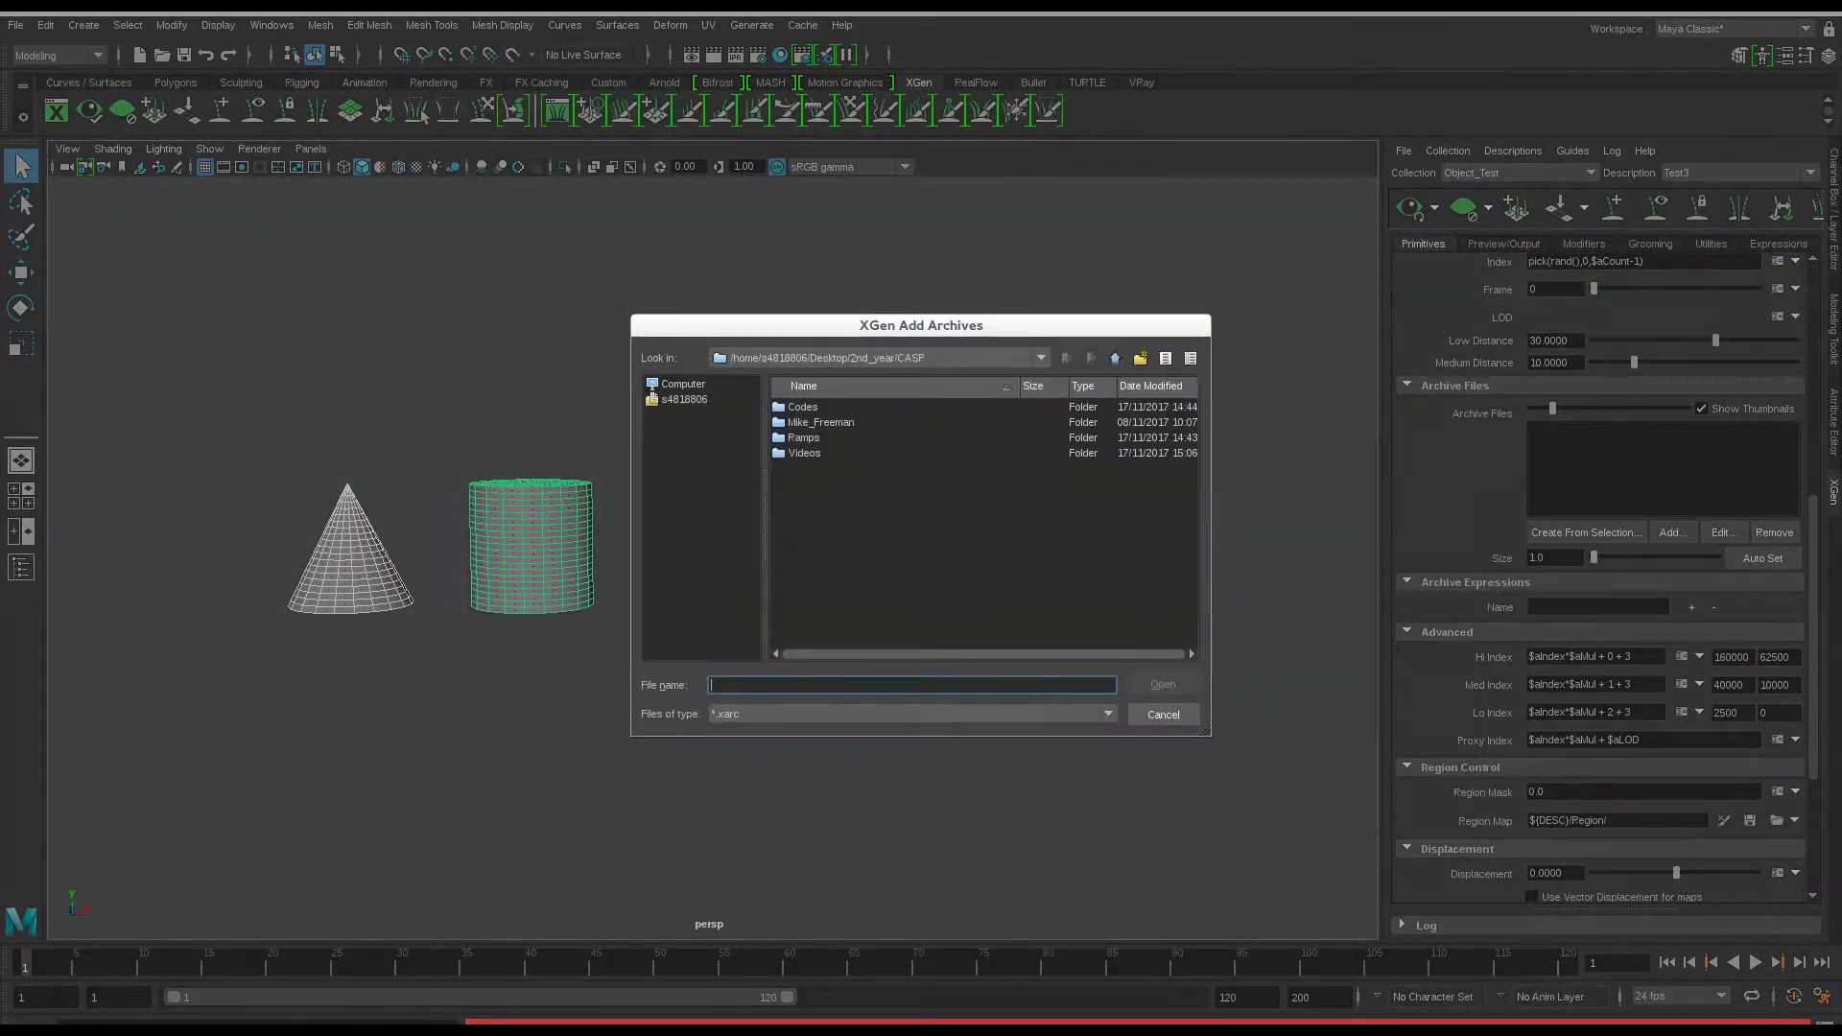
Load the feather archive file into the description, then stop playback and return to frame 1
{"action": "left_click", "coordinate": [864, 456]}
{"action": "left_click", "coordinate": [1164, 682]}
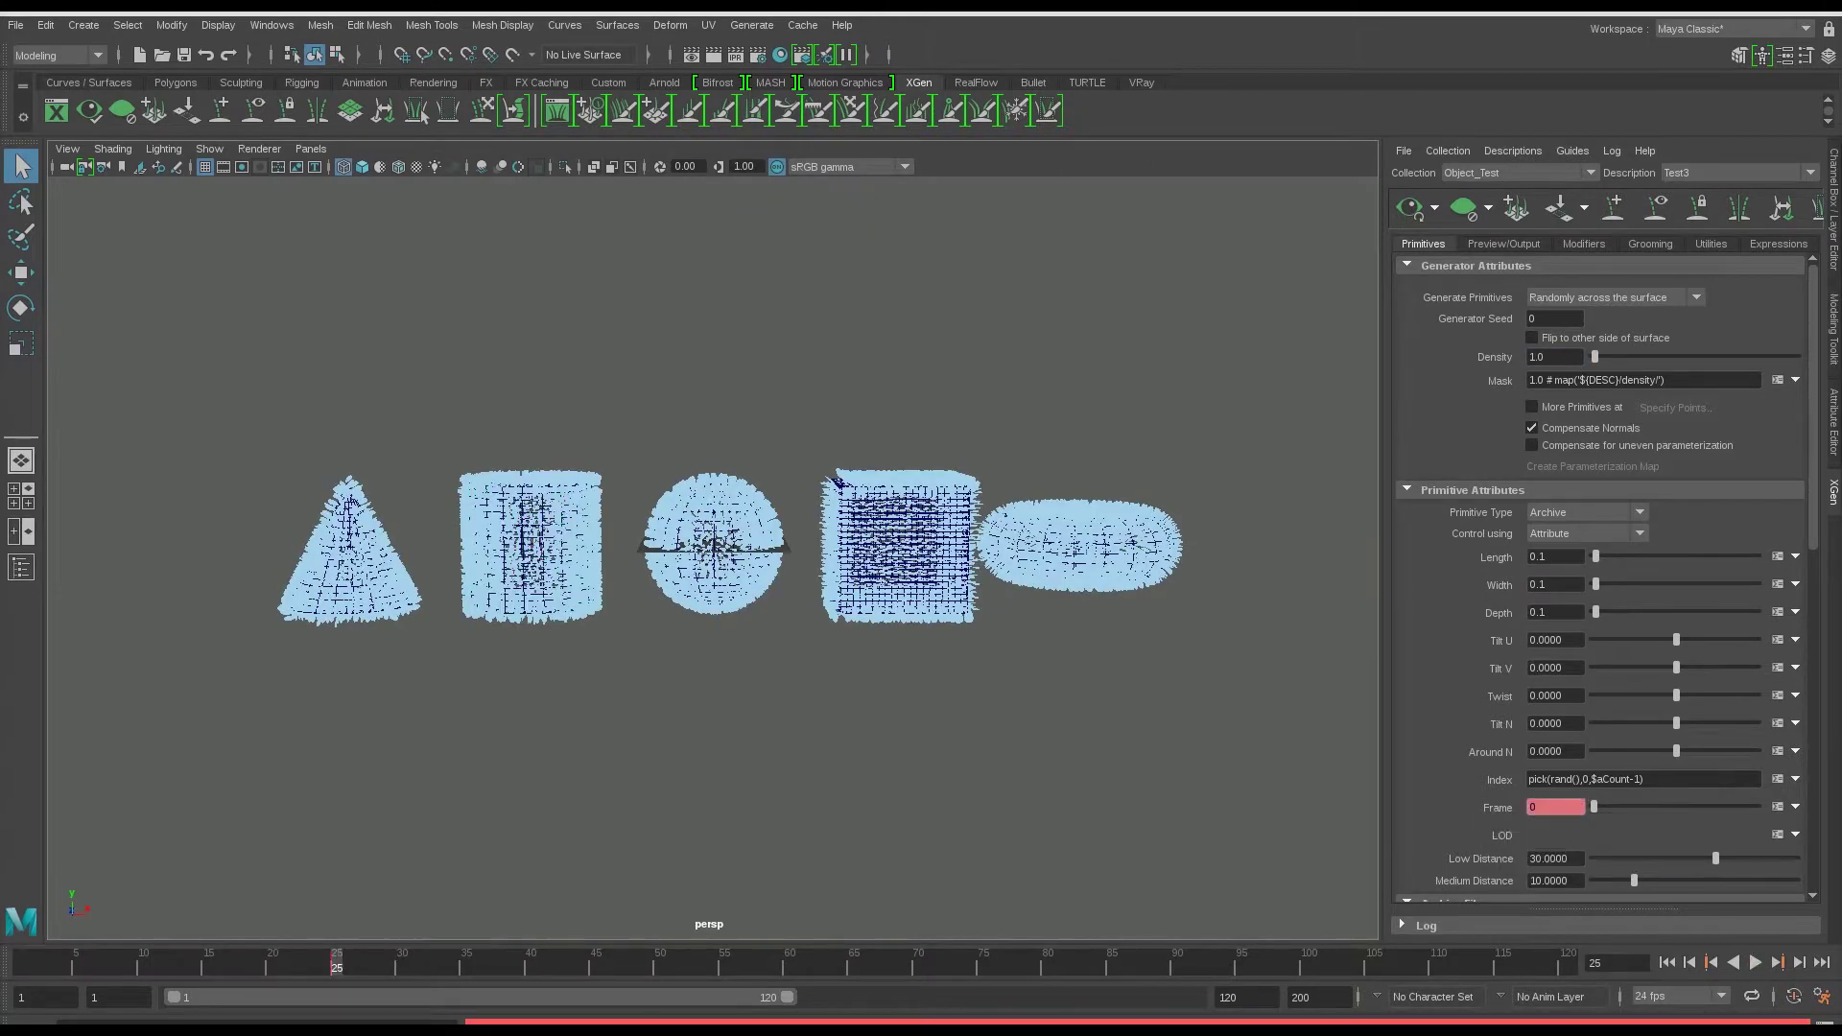
{"action": "key", "text": "Escape"}
{"action": "key", "text": "alt+shift+v"}
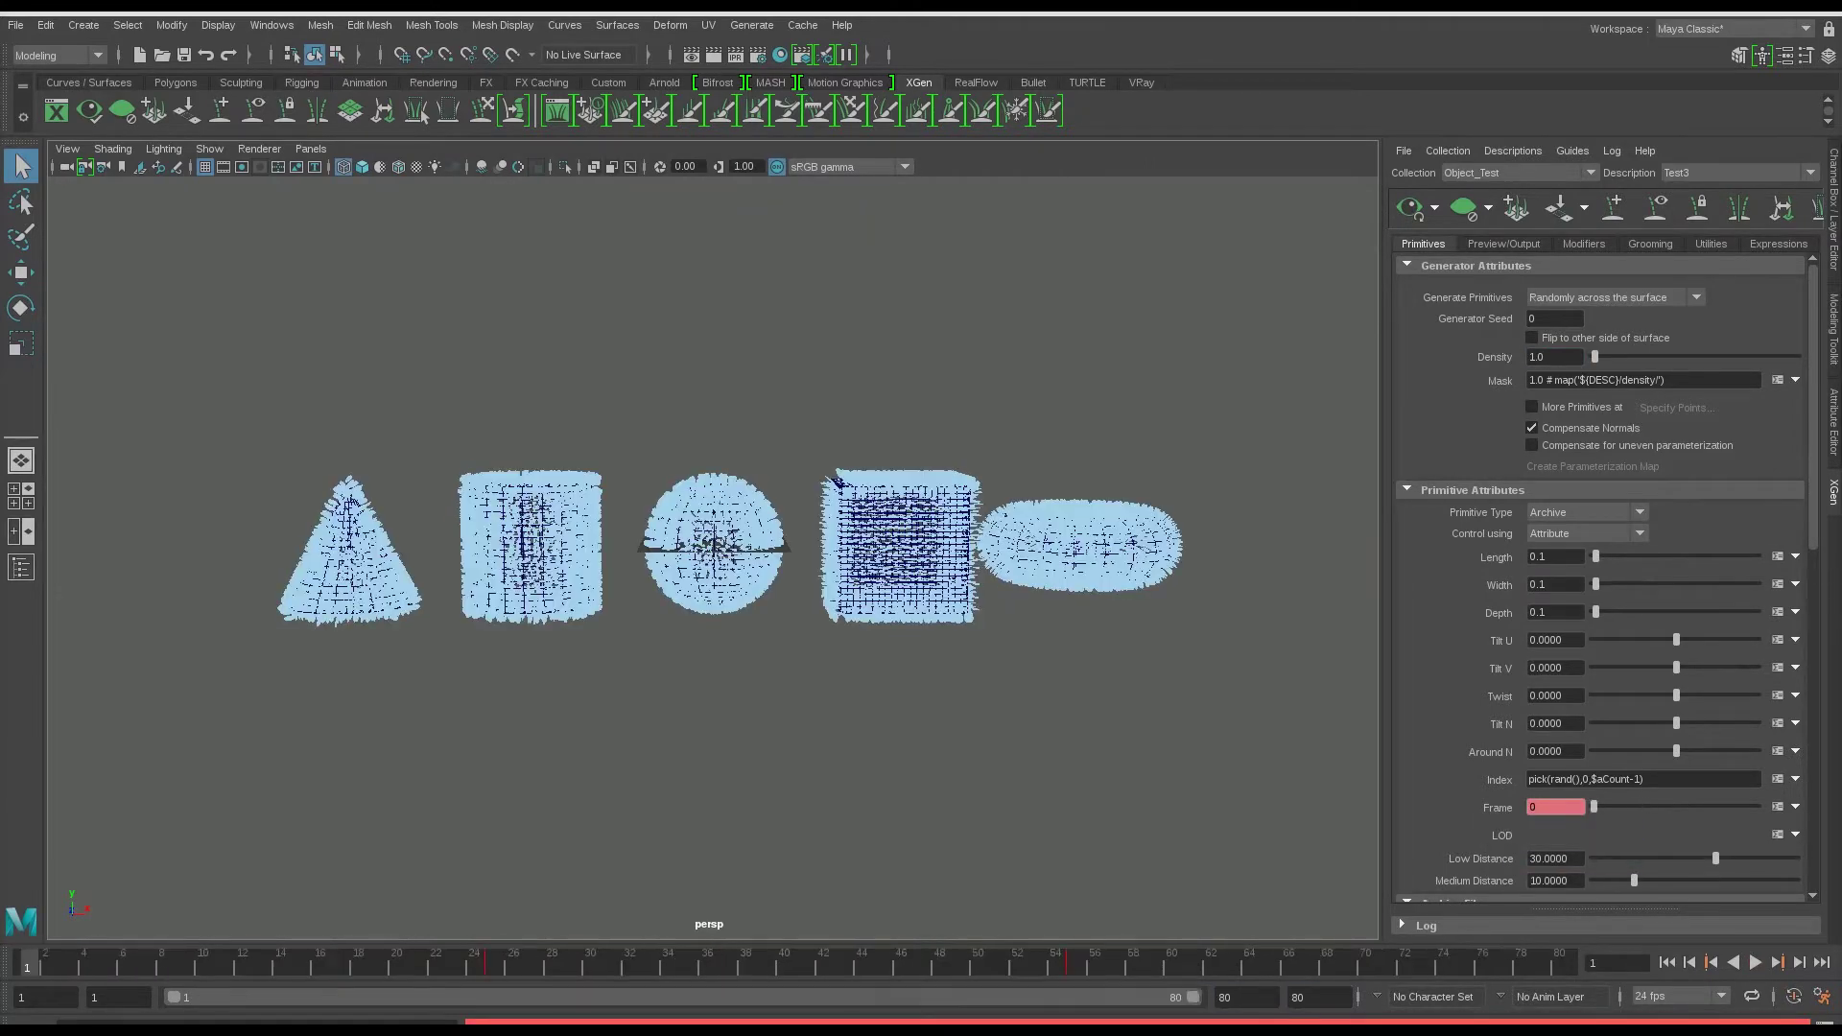
{"action": "key", "text": "Escape"}
{"action": "key", "text": "alt+shift+v"}
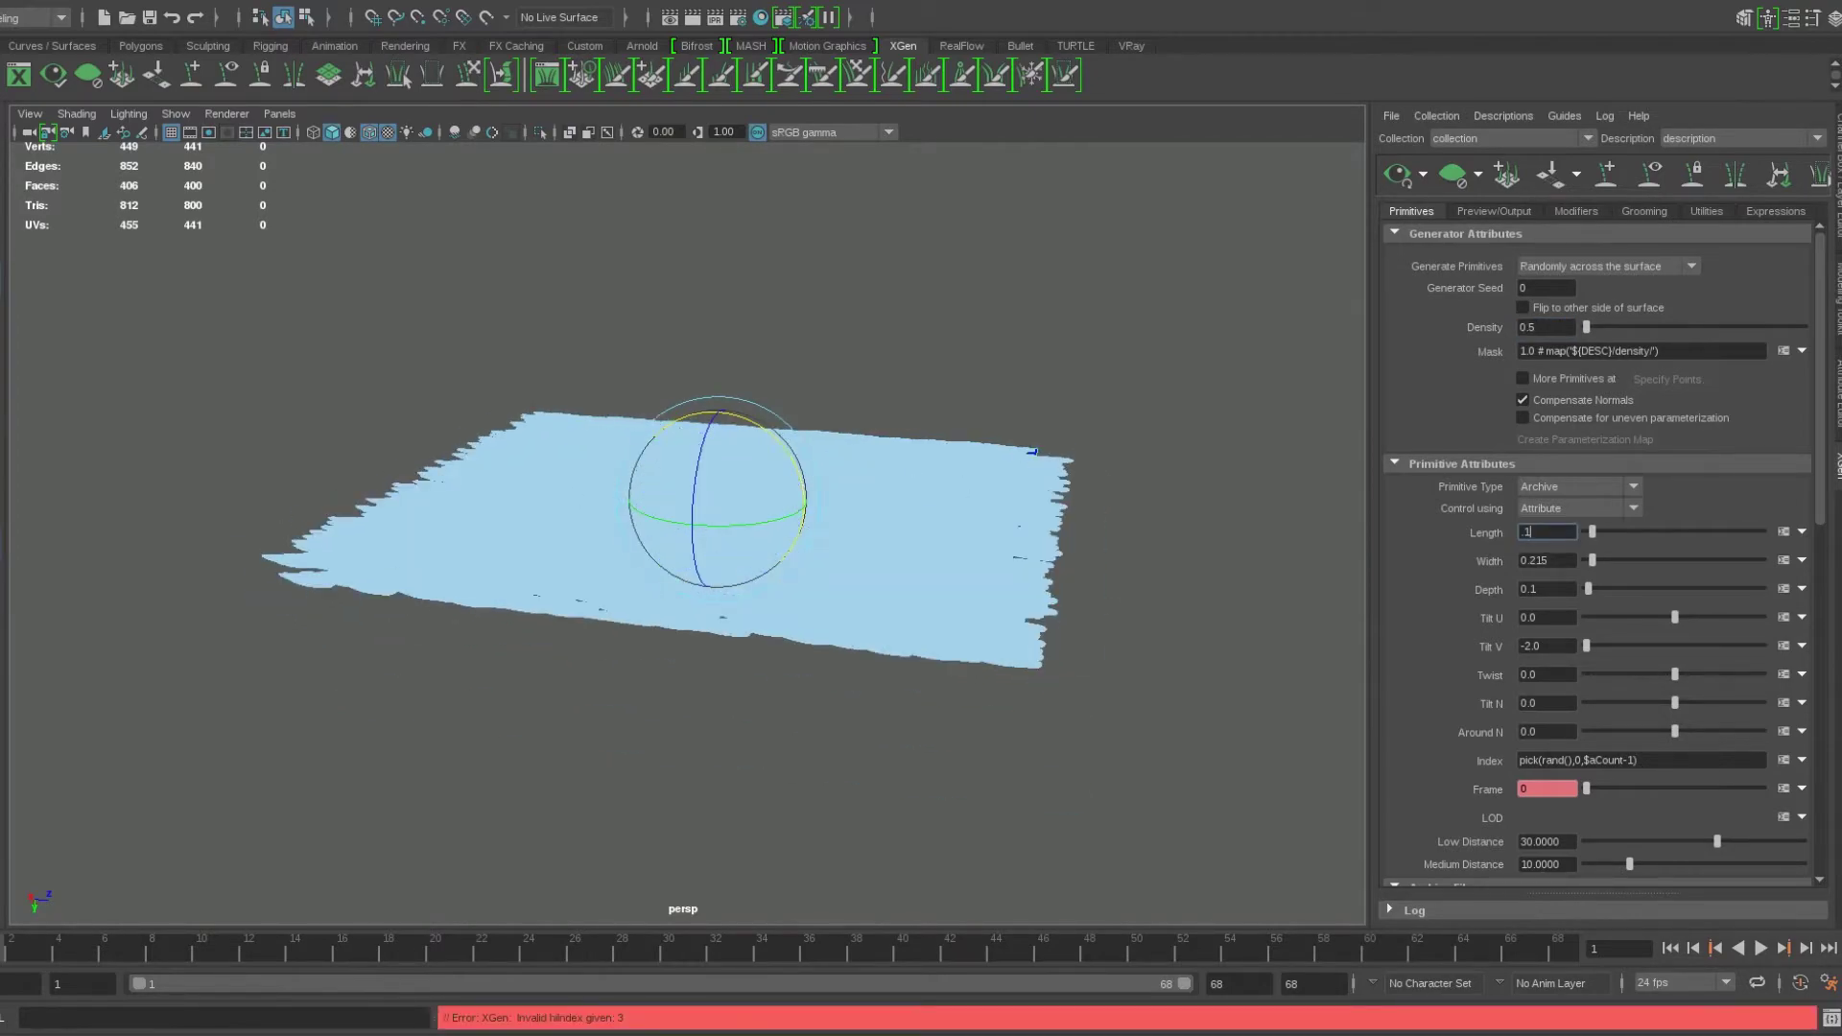
Set feather width to 0.1 and replay the animation several times to review it
{"action": "type", "text": "0.1"}
{"action": "key", "text": "Return"}
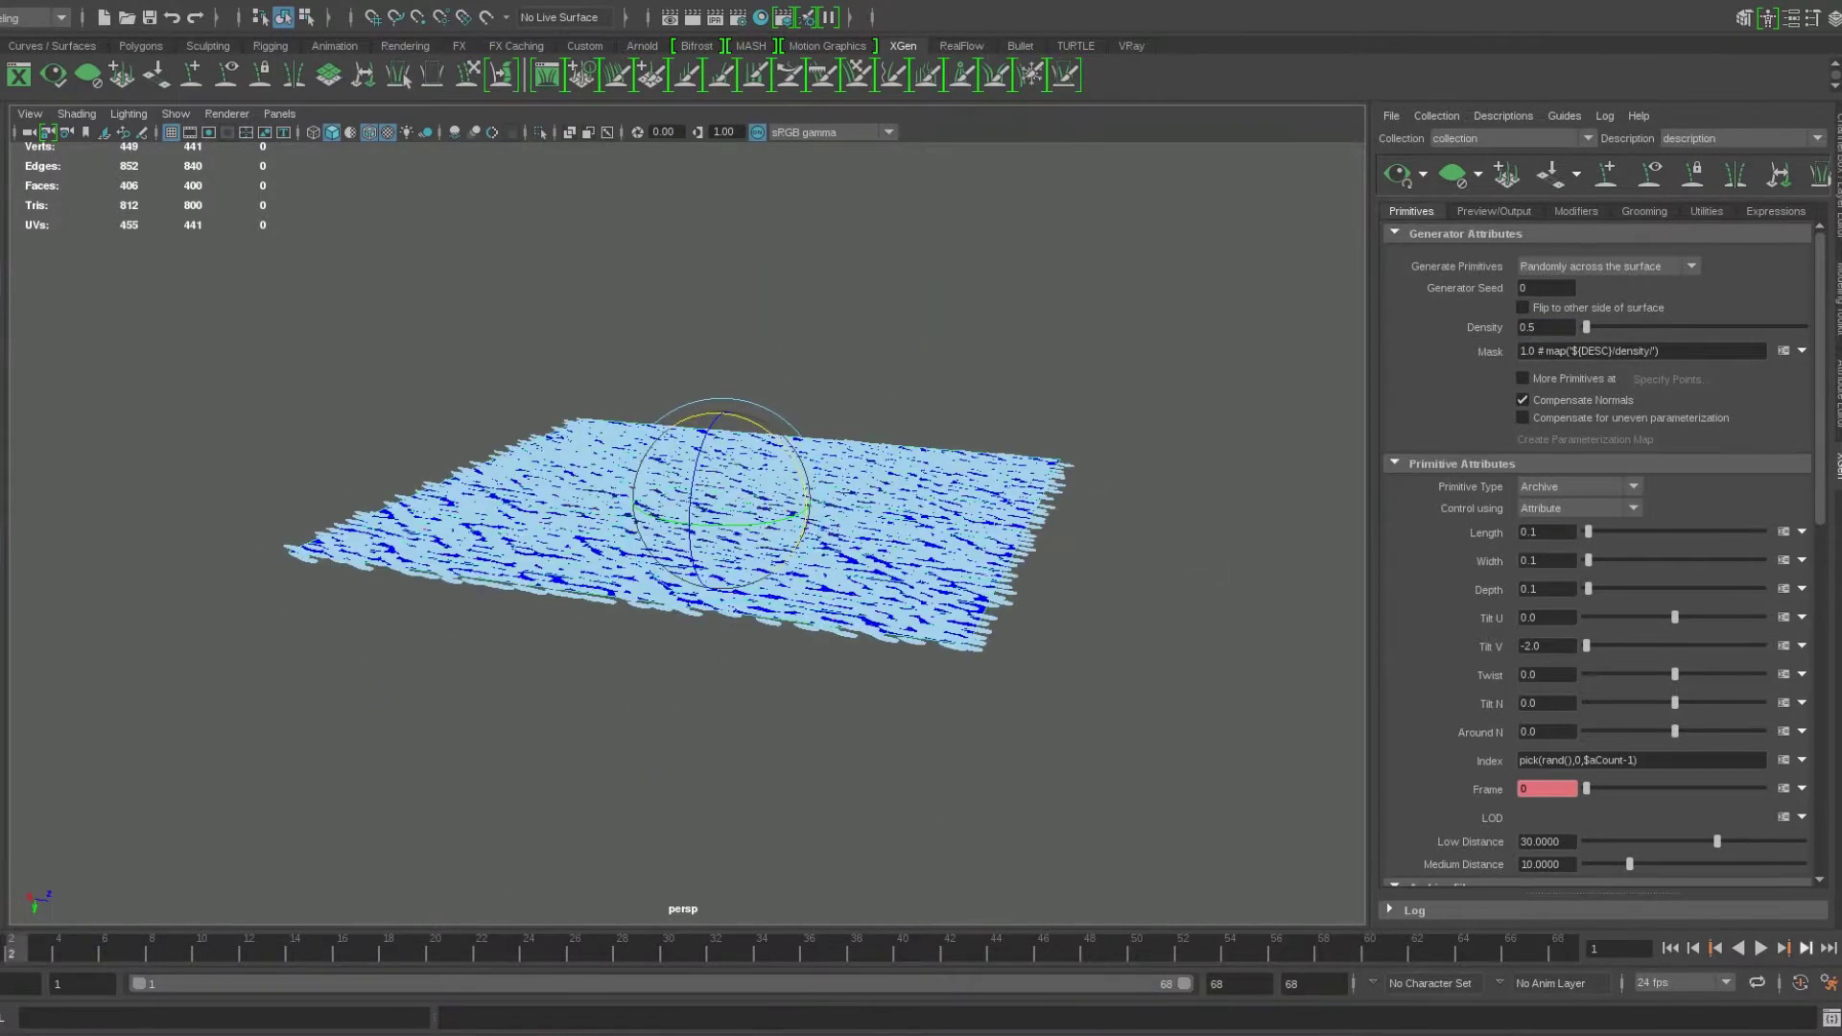
{"action": "key", "text": "alt+v"}
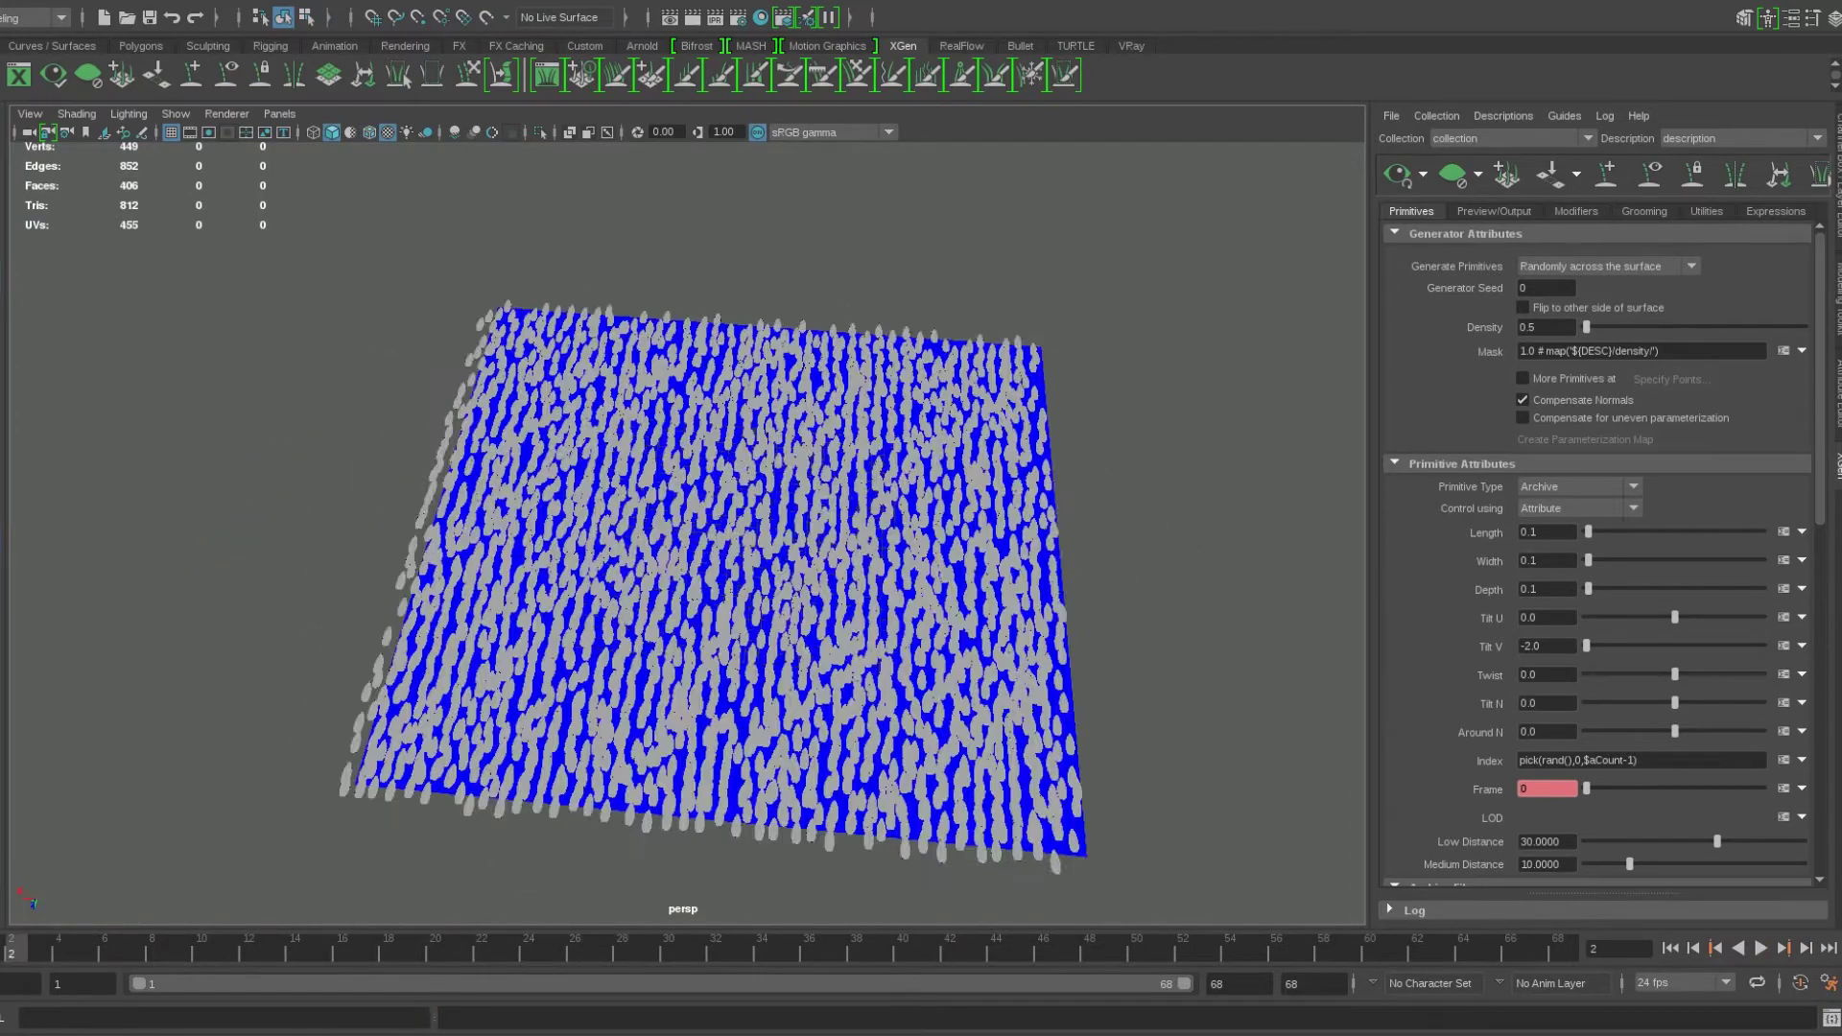
{"action": "key", "text": "Escape"}
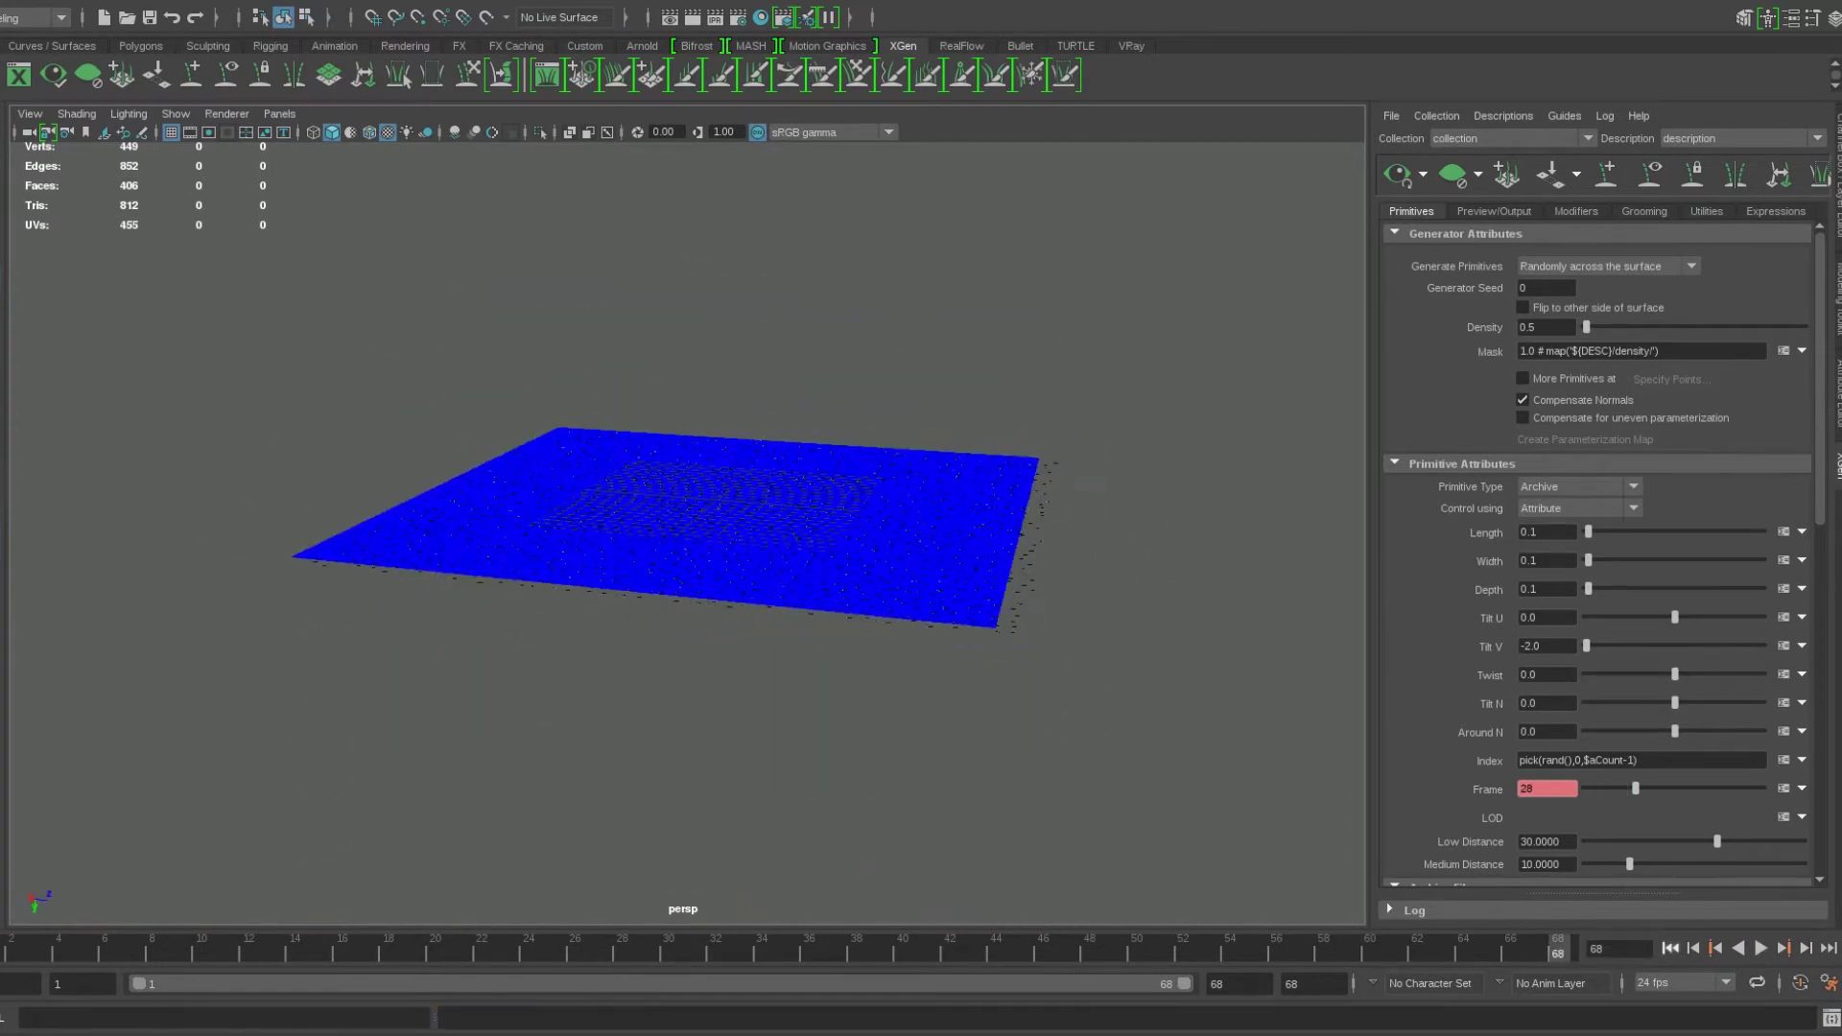
{"action": "key", "text": "alt+v"}
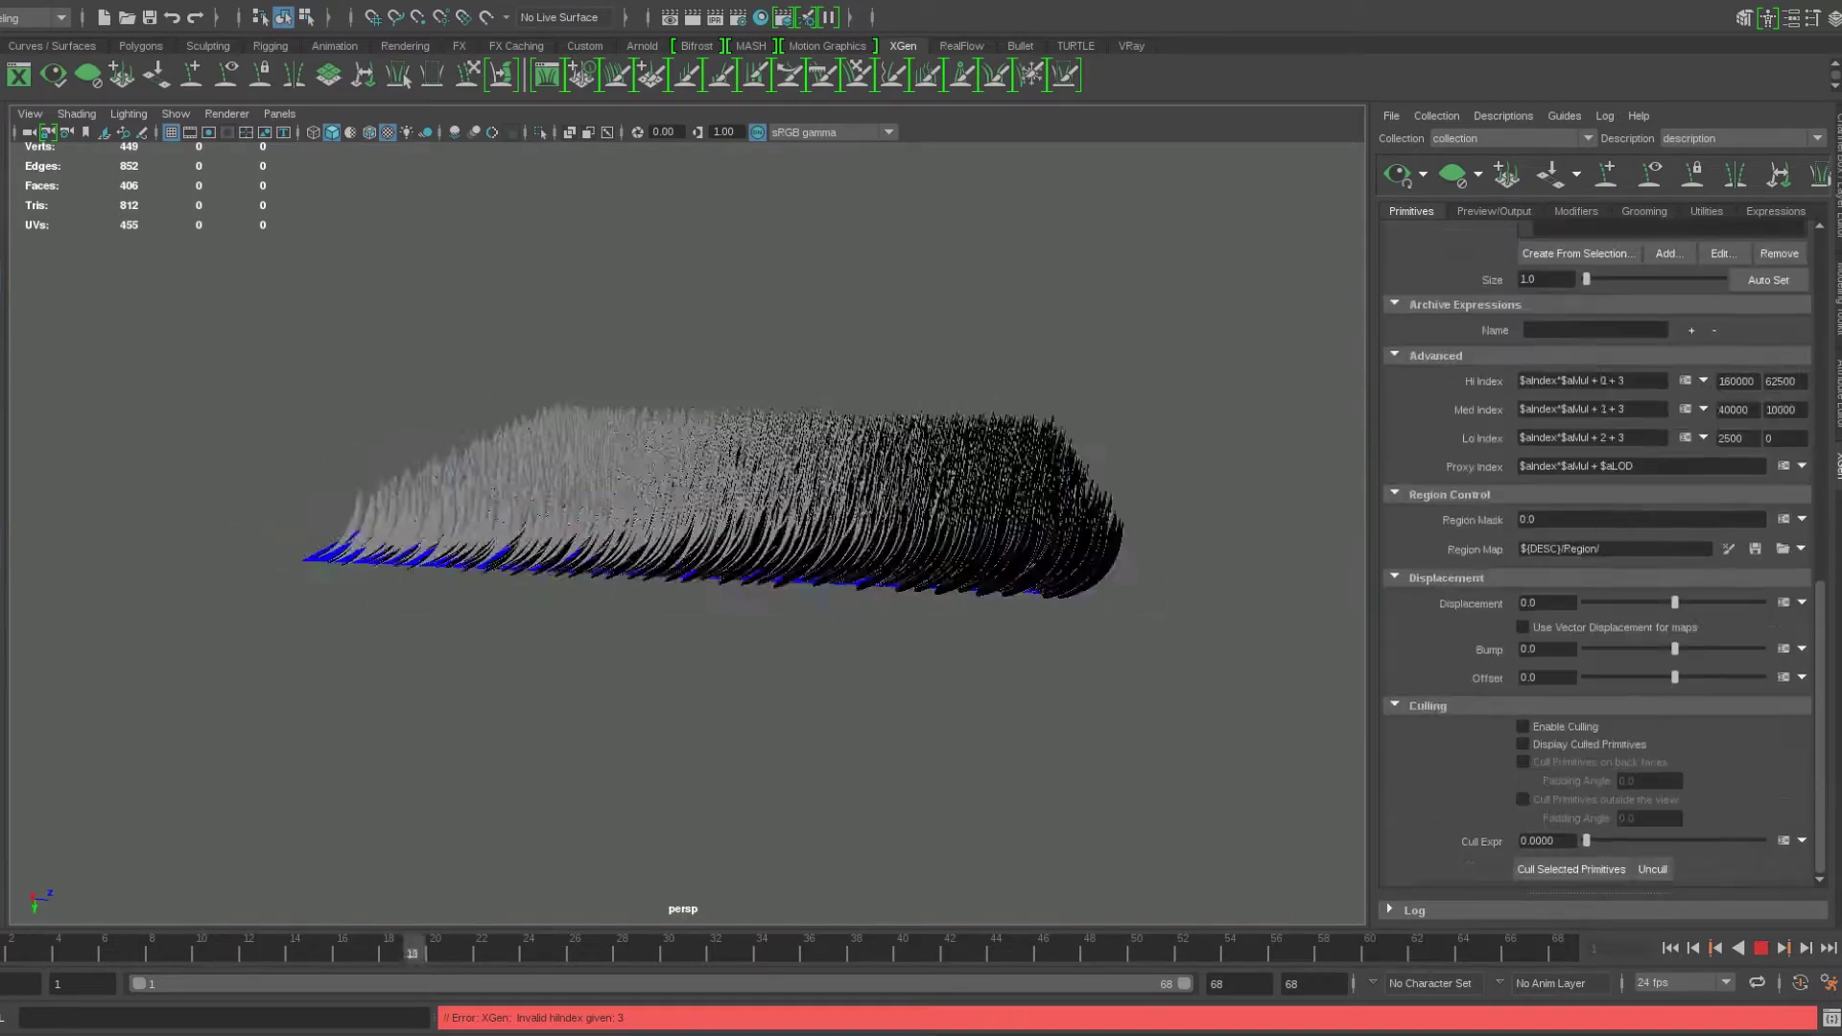
{"action": "key", "text": "Escape"}
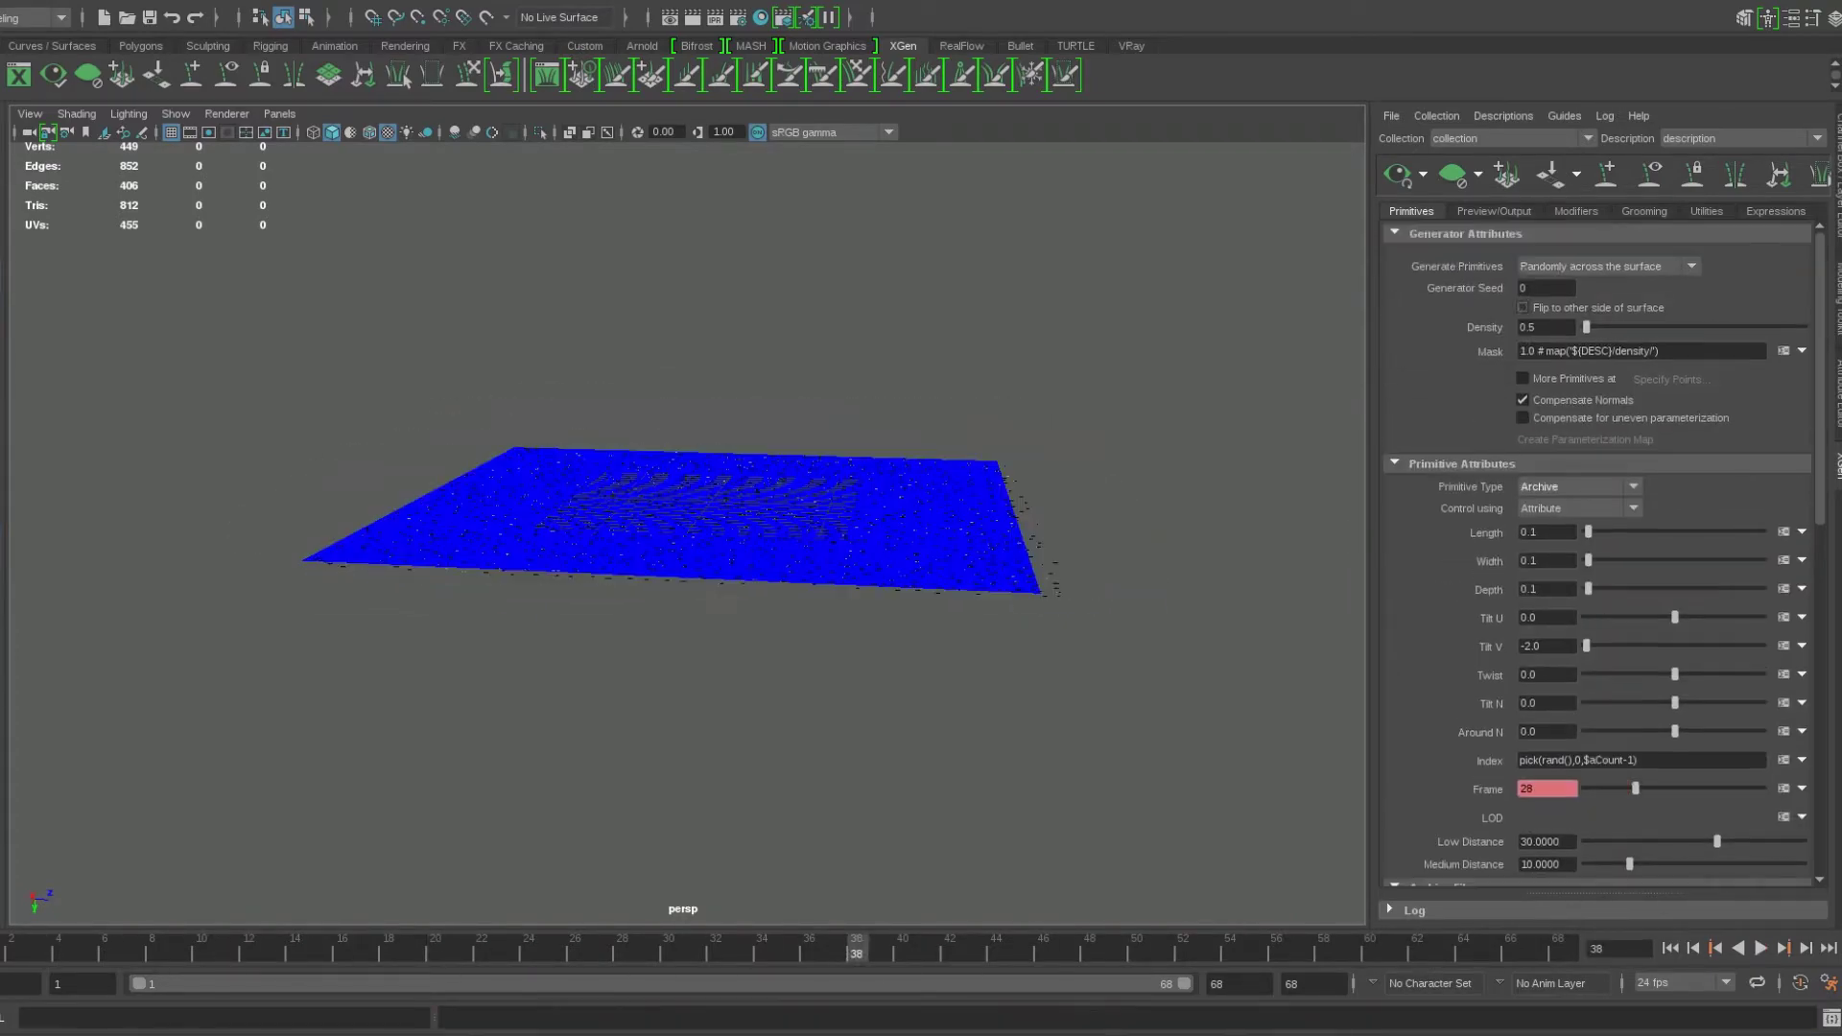
{"action": "key", "text": "alt+v"}
{"action": "key", "text": "Escape"}
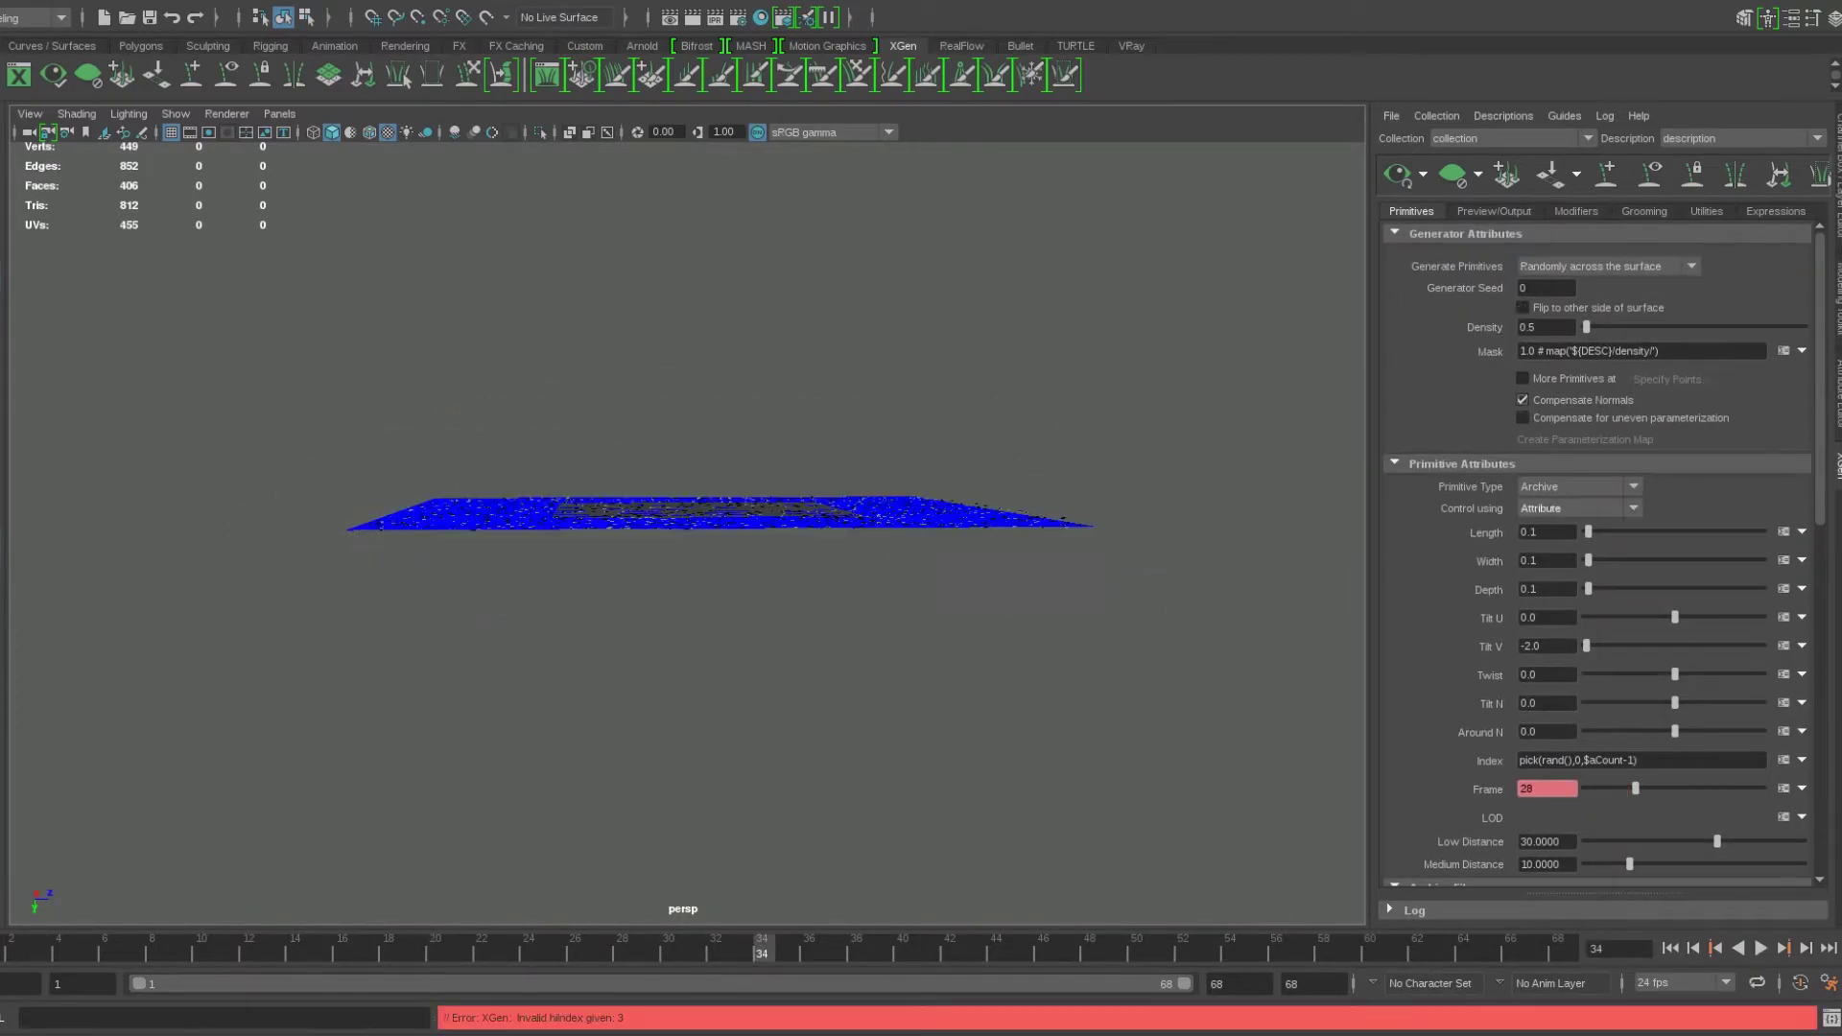
{"action": "key", "text": "alt+shift+v"}
{"action": "key", "text": "alt+v"}
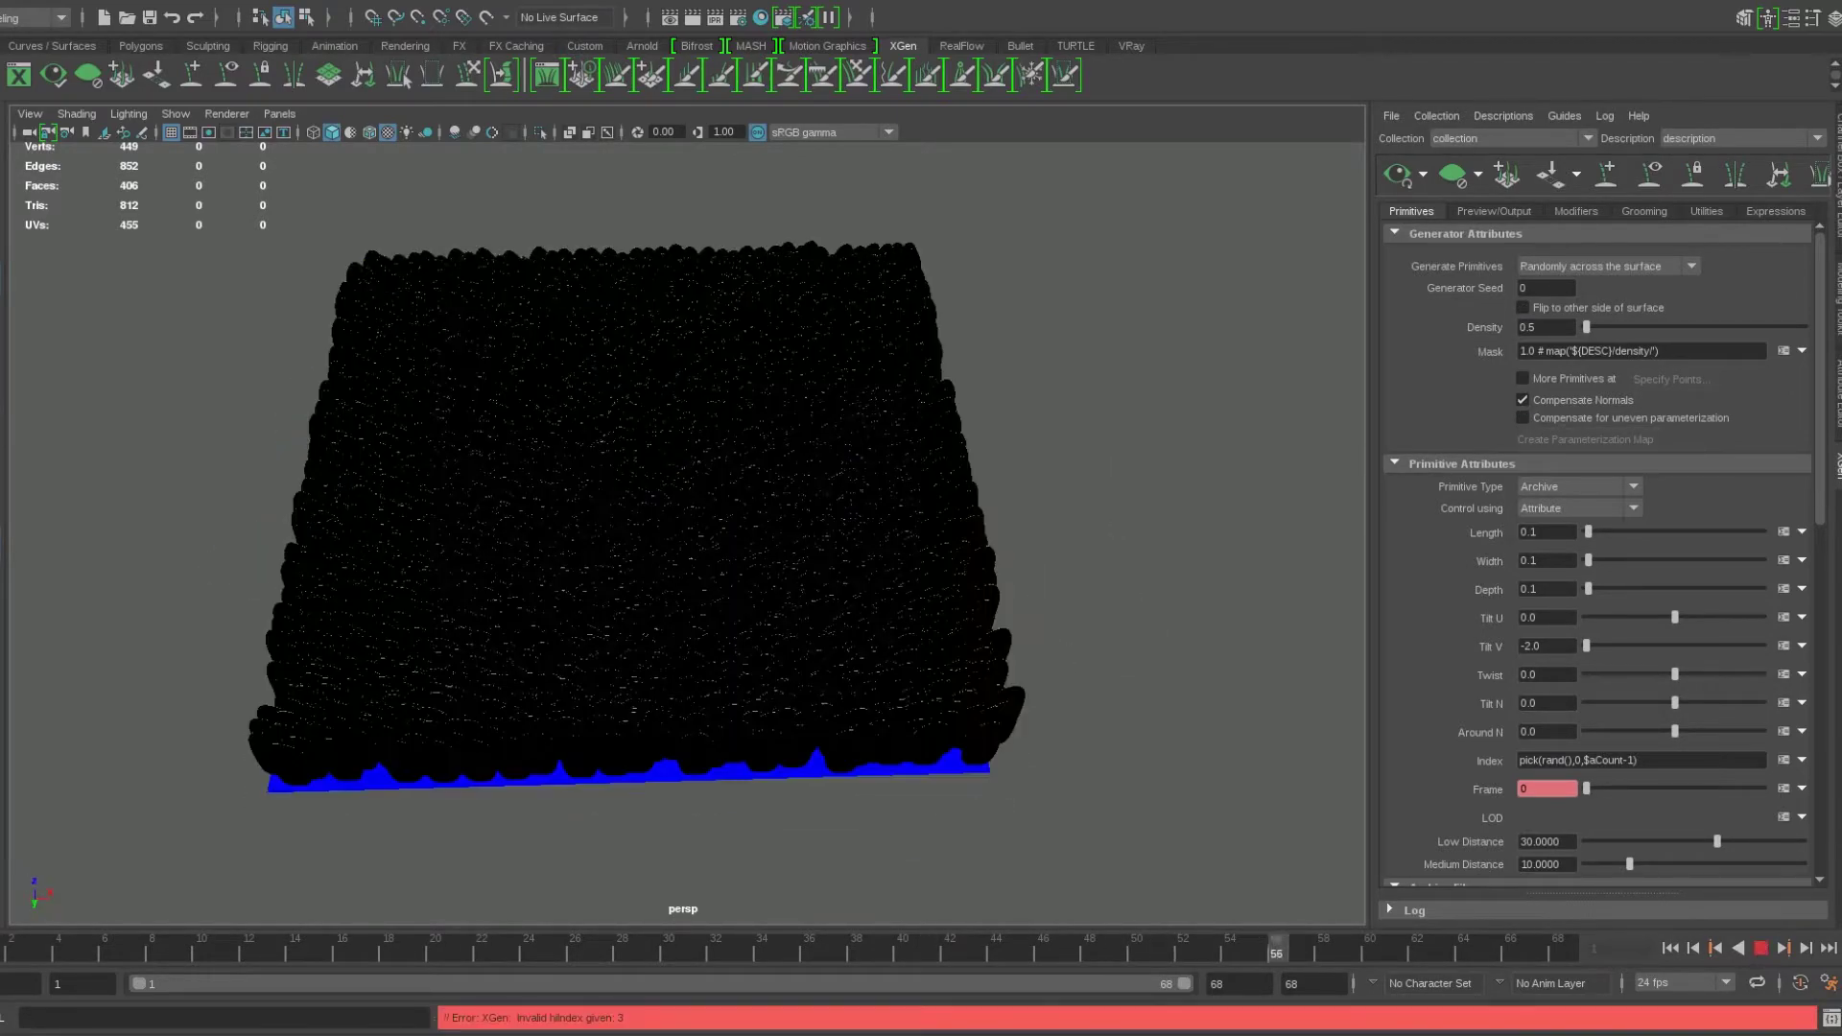
{"action": "key", "text": "Escape"}
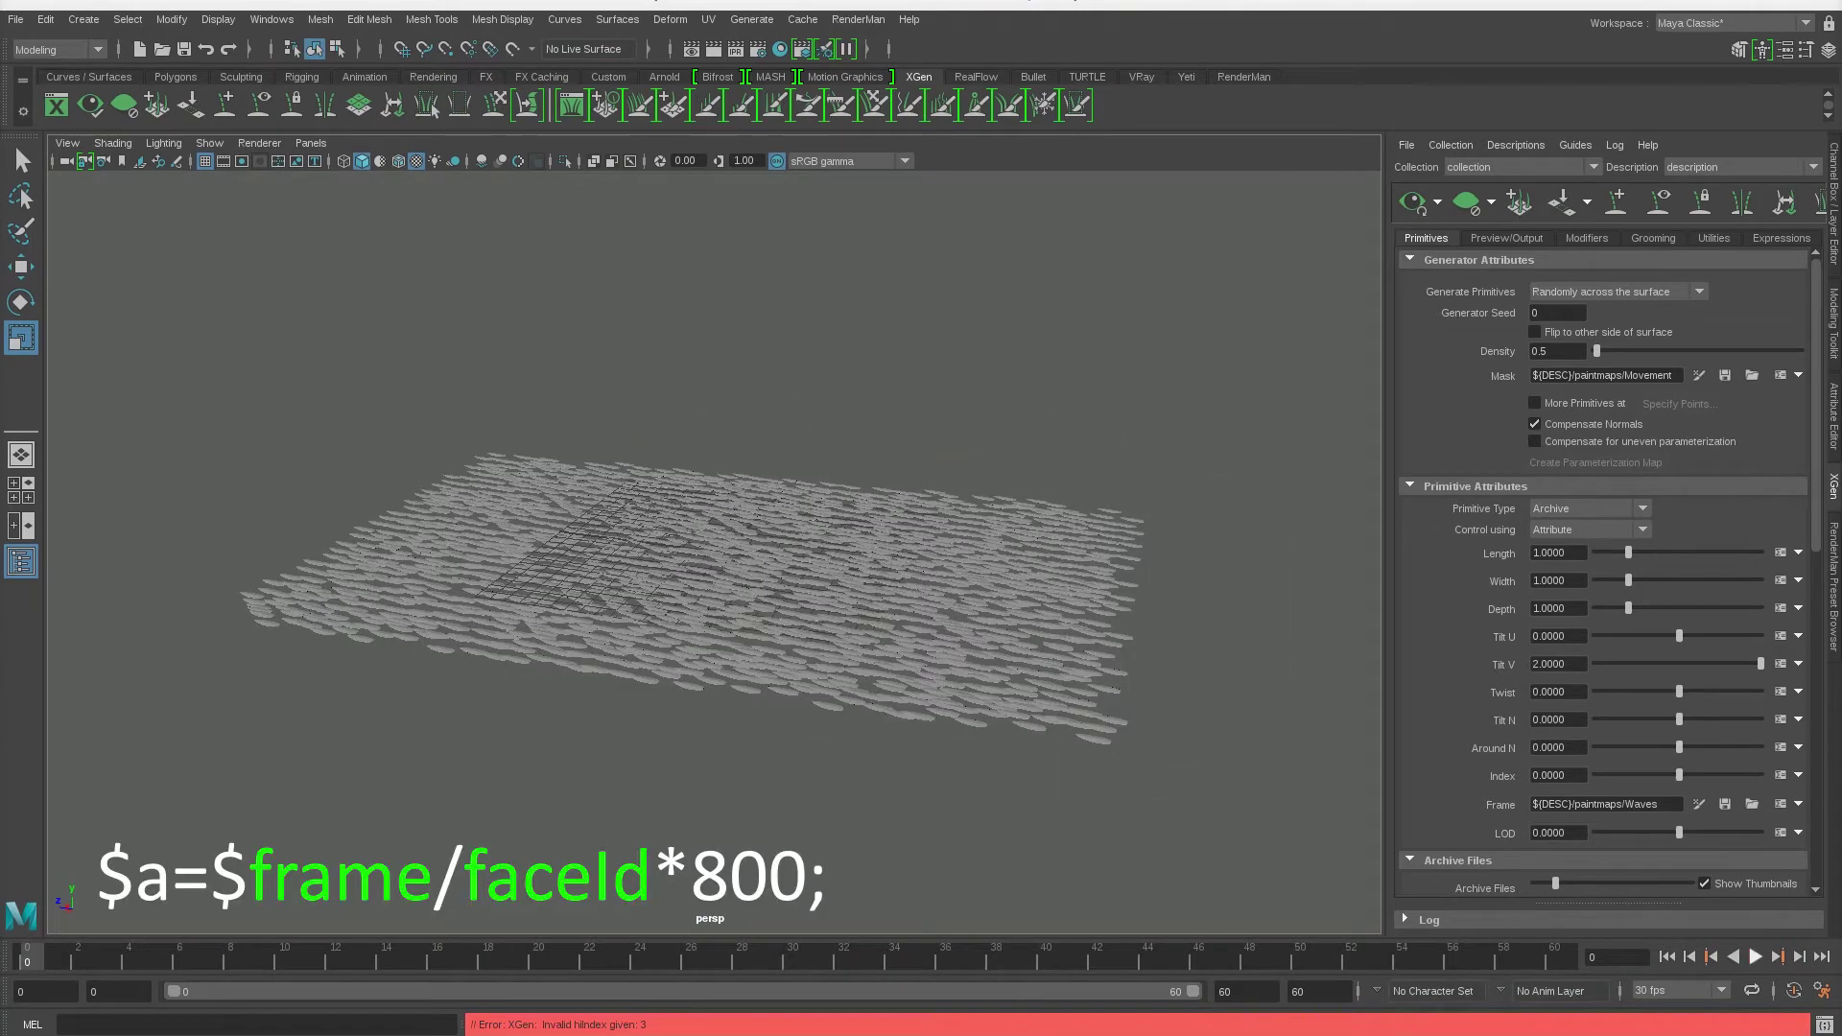
Play the feather animation driven by the Movement and Waves maps
{"action": "key", "text": "alt+v"}
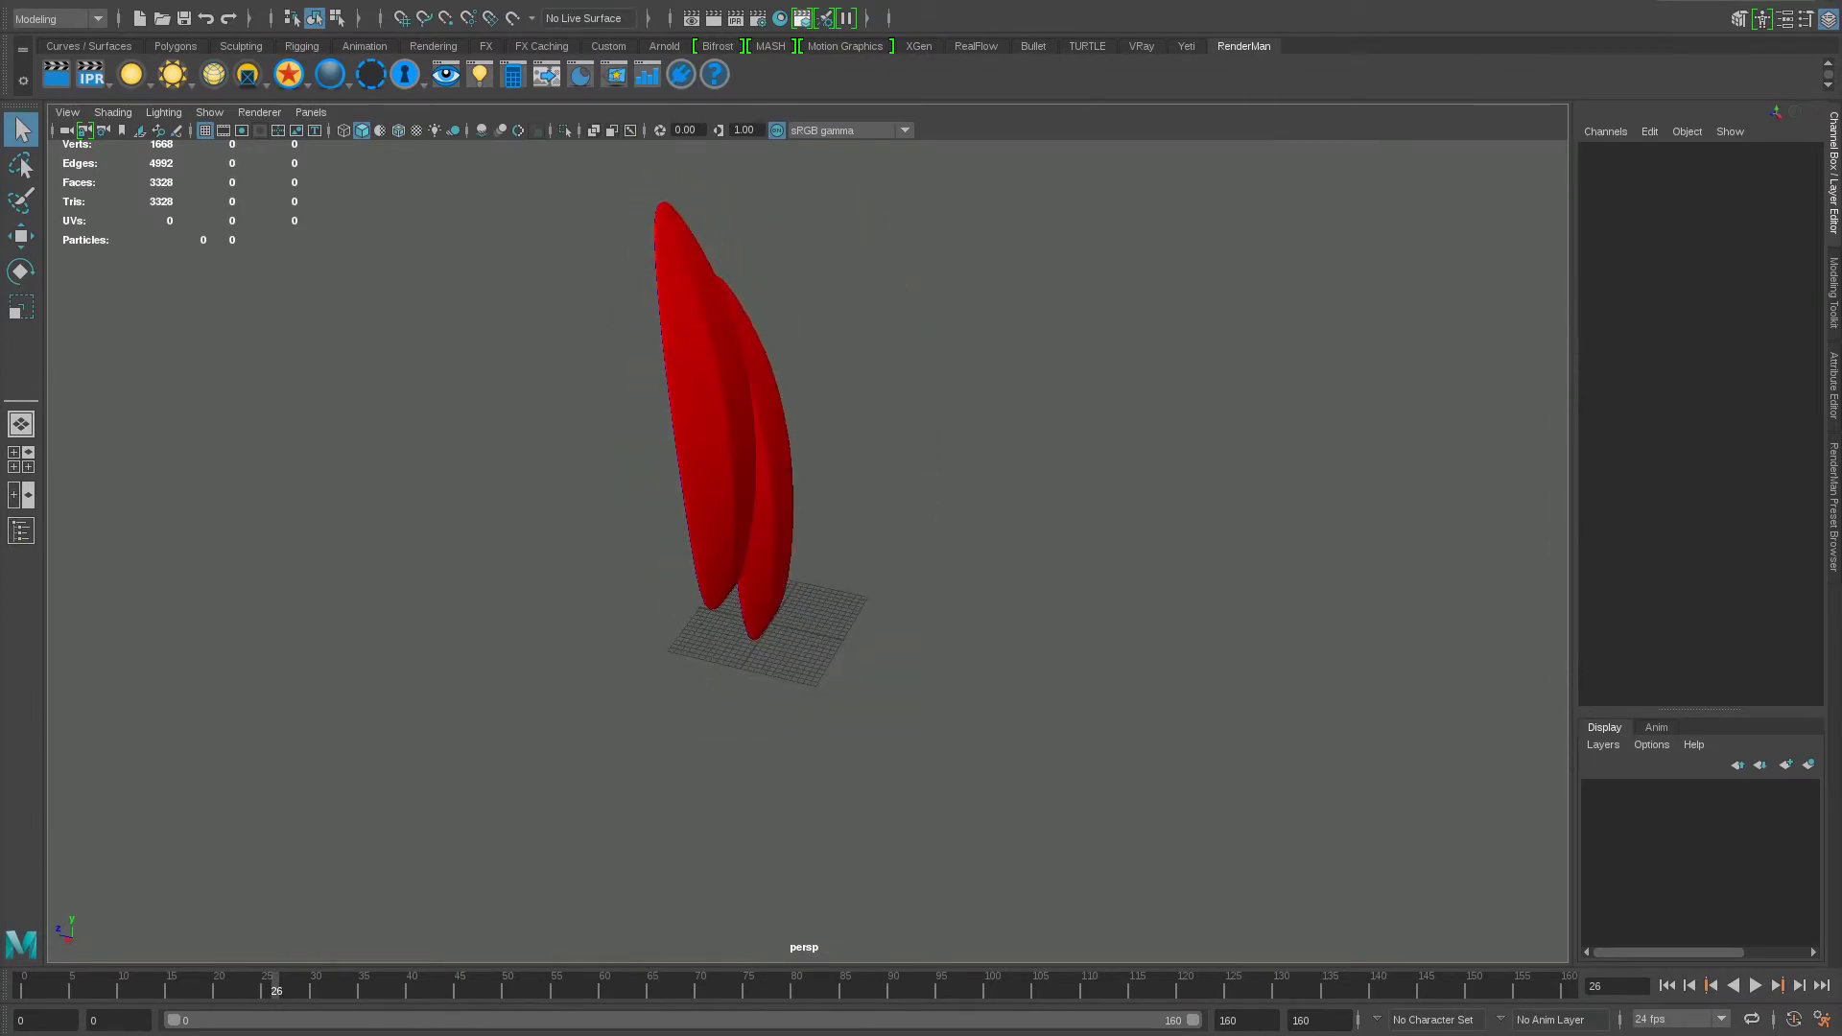
Open the Hypershade and inspect the blue VRayMtl2 and red VRayMtl1 materials
{"action": "left_click", "coordinate": [780, 18]}
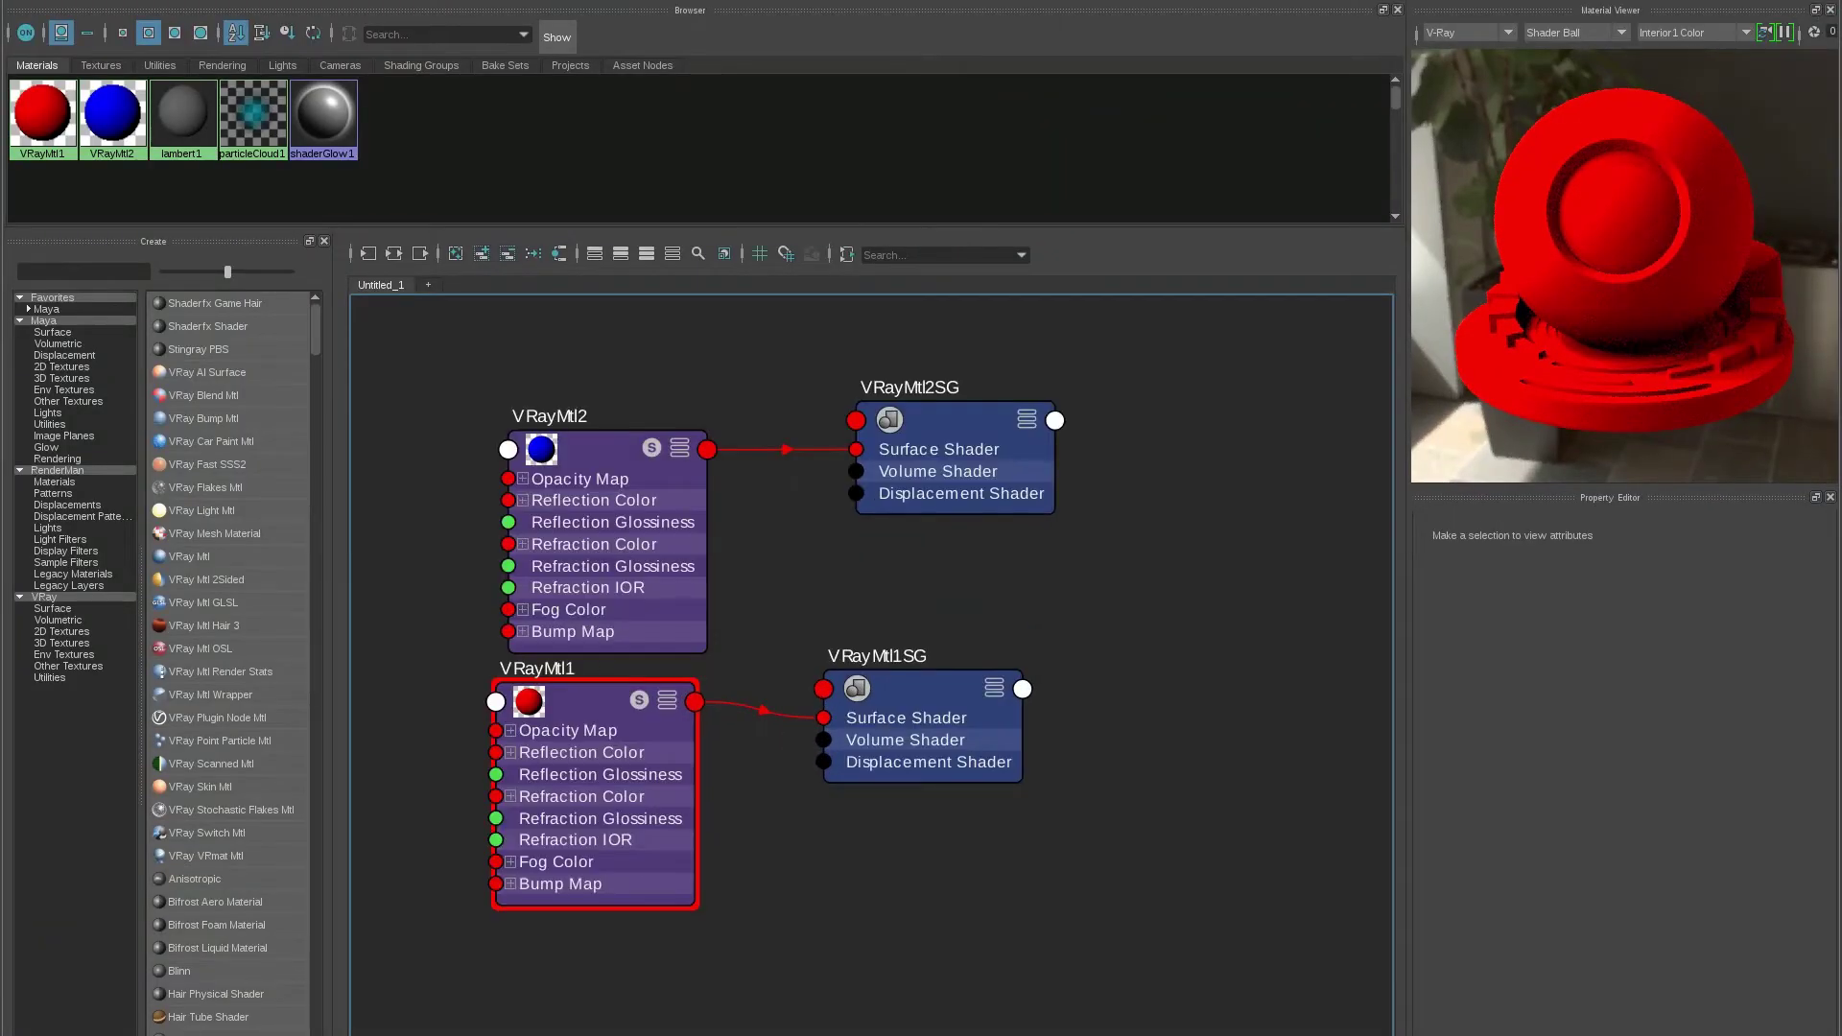
{"action": "left_click", "coordinate": [595, 451]}
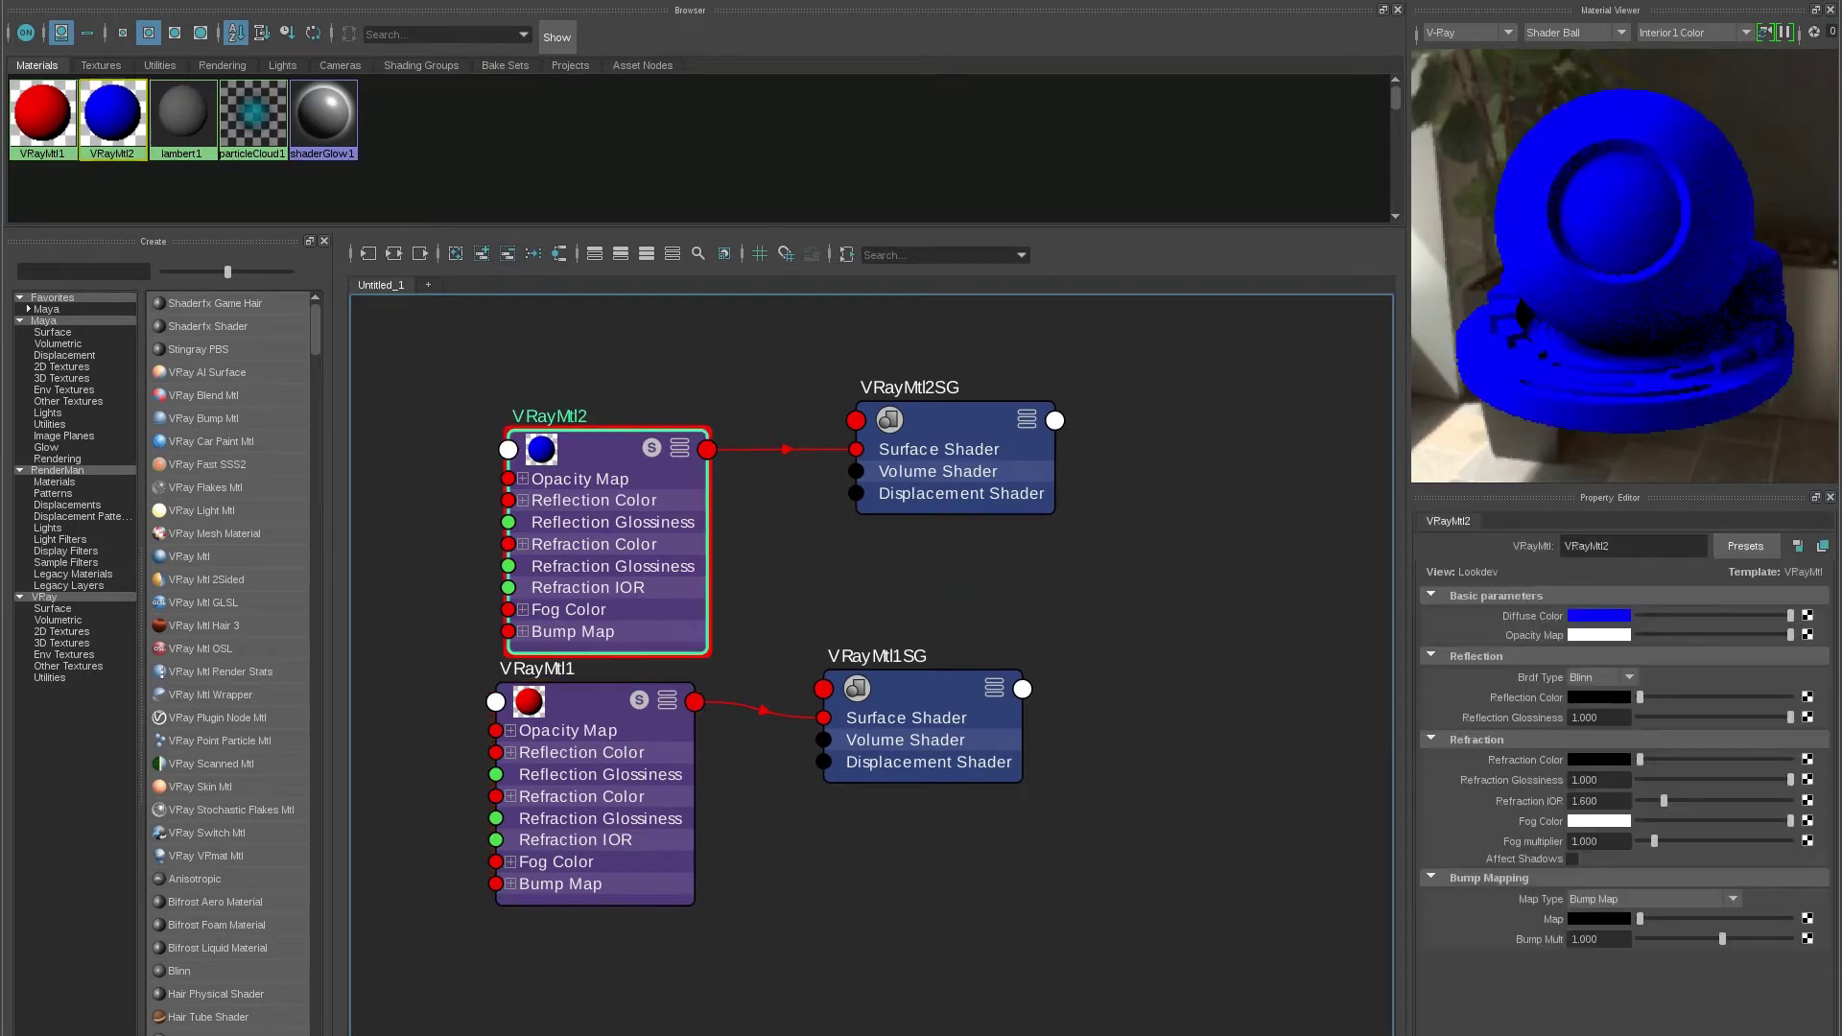
{"action": "left_click", "coordinate": [585, 702]}
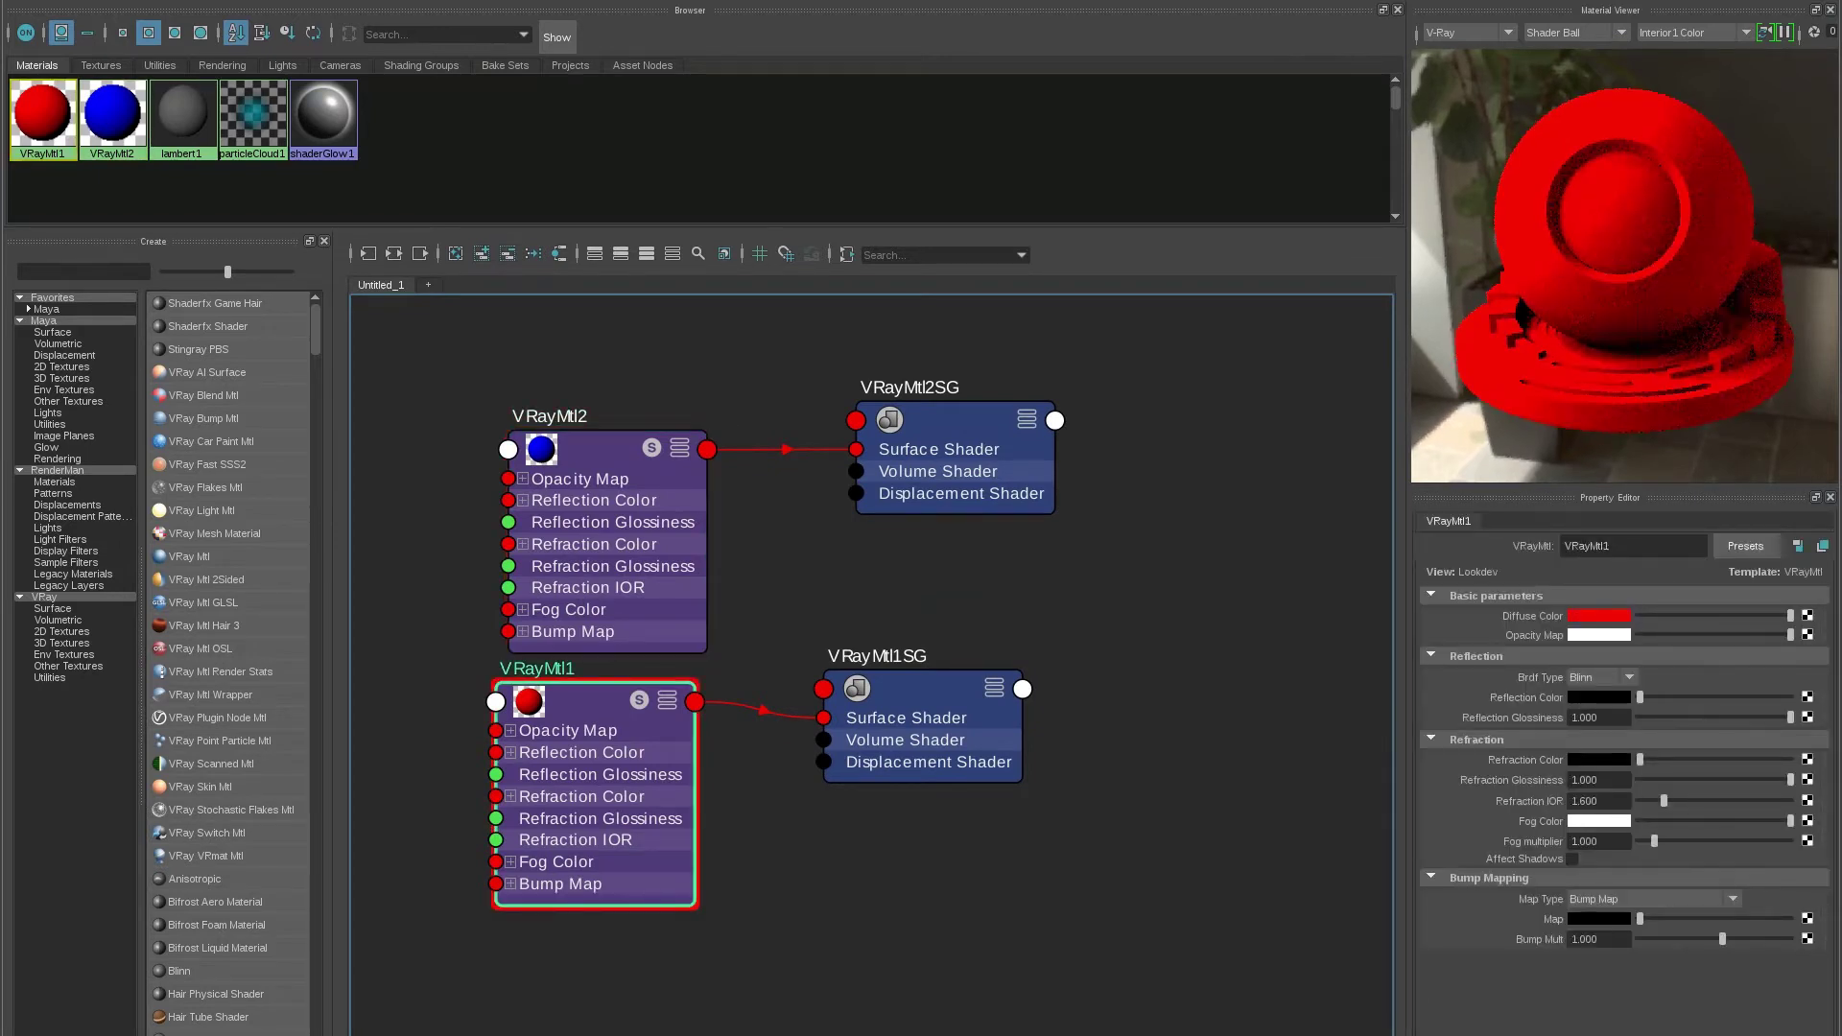